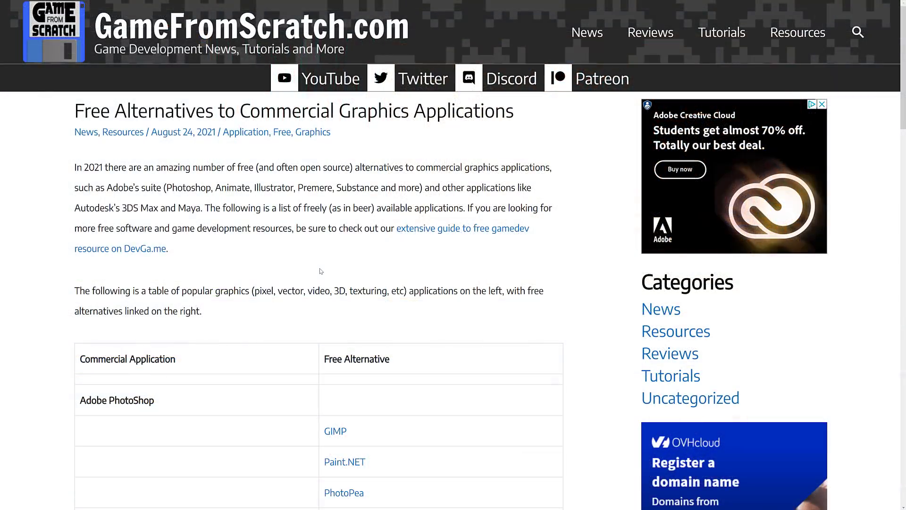
- Scroll the GameFromScratch alternatives table down to the Premiere/HitFilm/Final Cut row and highlight it
{"action": "scroll", "coordinate": [321, 275], "scroll_direction": "down", "scroll_amount": 1}
{"action": "scroll", "coordinate": [321, 274], "scroll_direction": "down", "scroll_amount": 7}
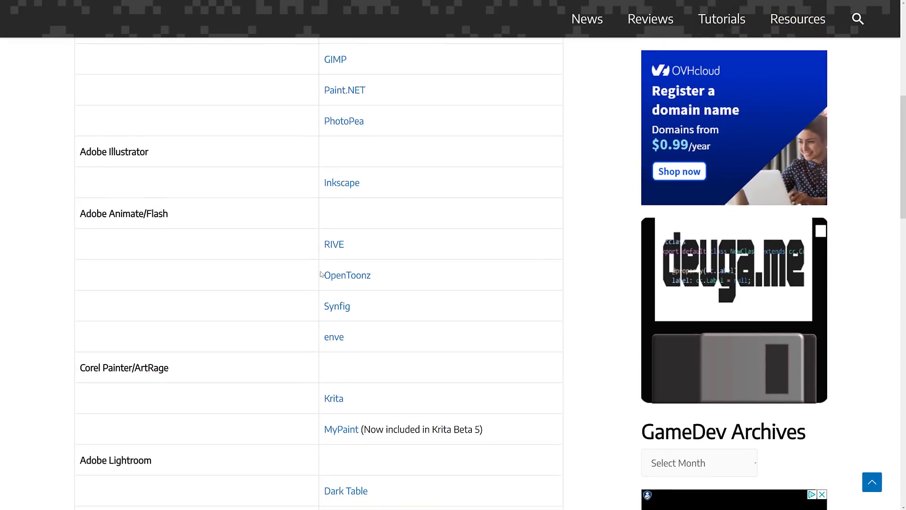
{"action": "scroll", "coordinate": [321, 274], "scroll_direction": "down", "scroll_amount": 8}
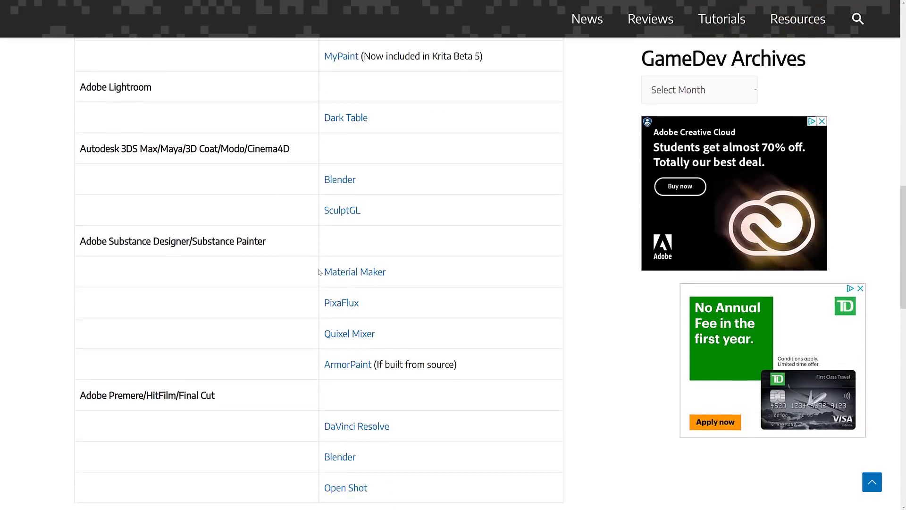
{"action": "scroll", "coordinate": [319, 272], "scroll_direction": "down", "scroll_amount": 3}
{"action": "left_click_drag", "start_coordinate": [219, 235], "coordinate": [77, 229]}
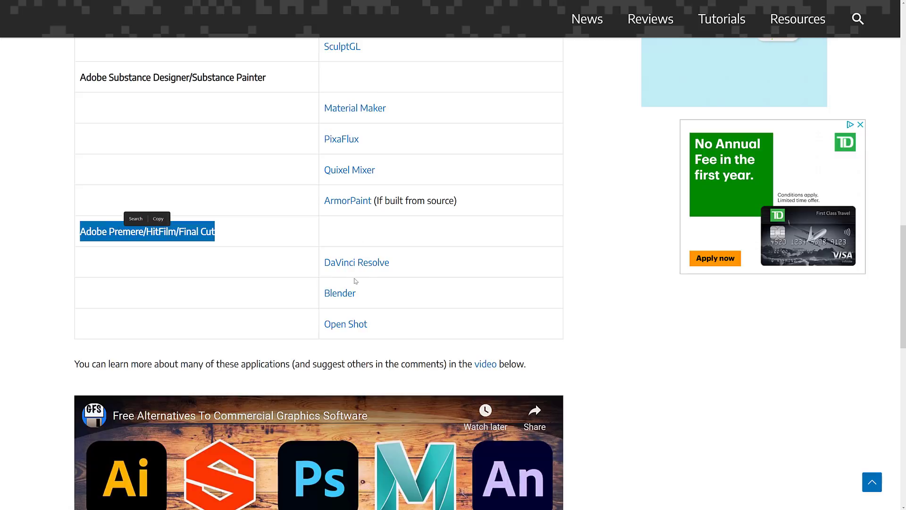
{"action": "left_click", "coordinate": [628, 256]}
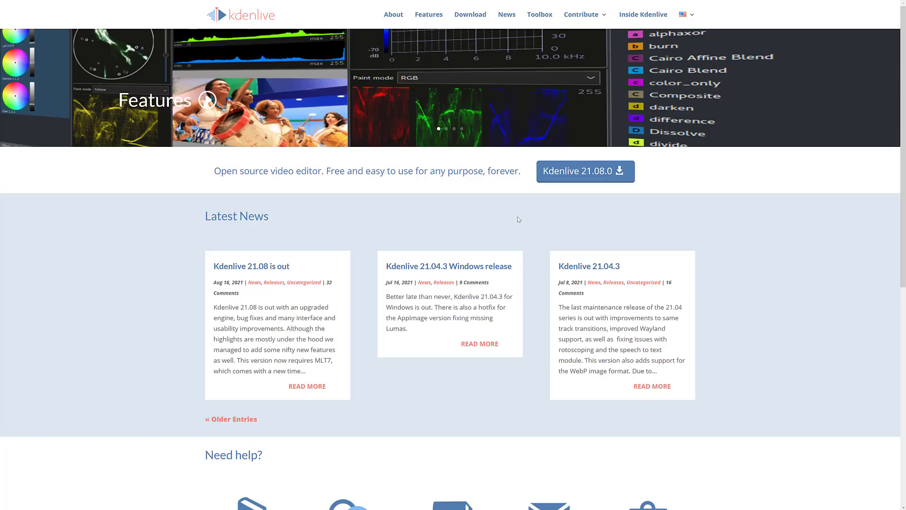
- Open the Kdenlive 21.08.0 download page and highlight the Mac OSX paragraph
{"action": "scroll", "coordinate": [519, 219], "scroll_direction": "down", "scroll_amount": 2}
{"action": "scroll", "coordinate": [518, 219], "scroll_direction": "down", "scroll_amount": 2}
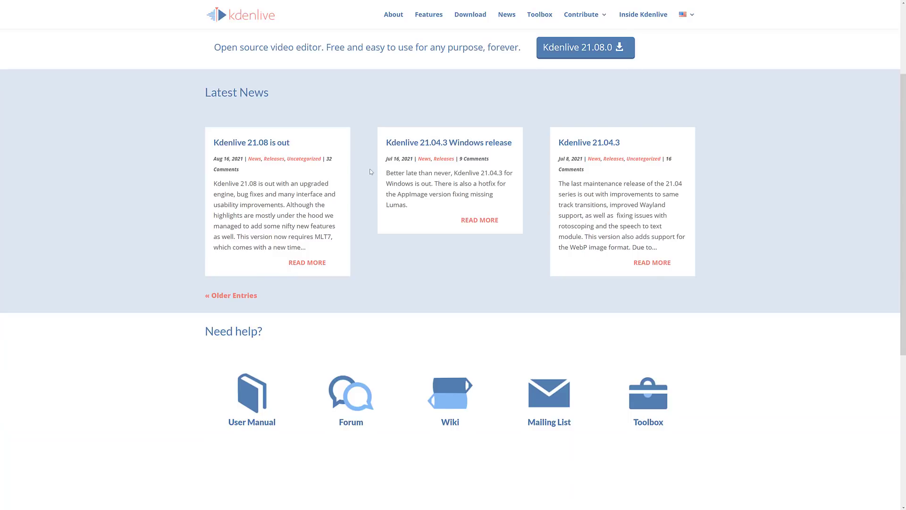
{"action": "scroll", "coordinate": [445, 215], "scroll_direction": "up", "scroll_amount": 3}
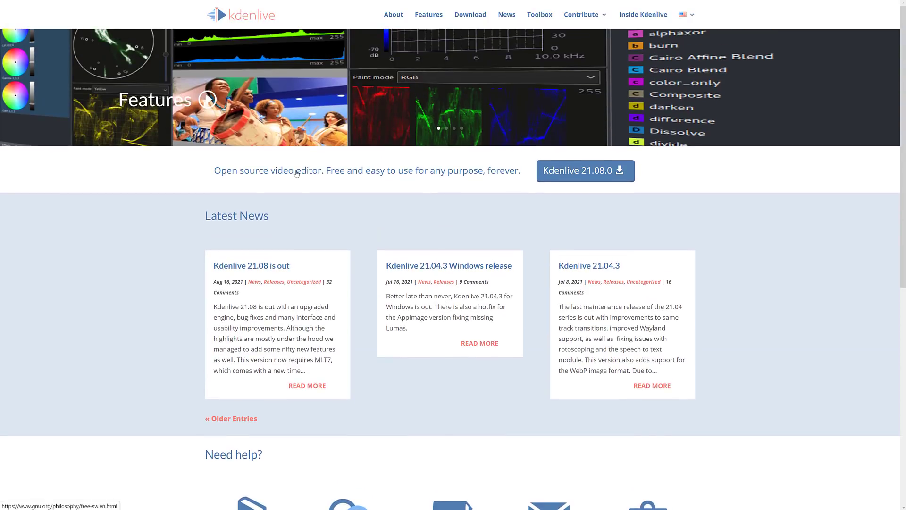
{"action": "left_click", "coordinate": [568, 176]}
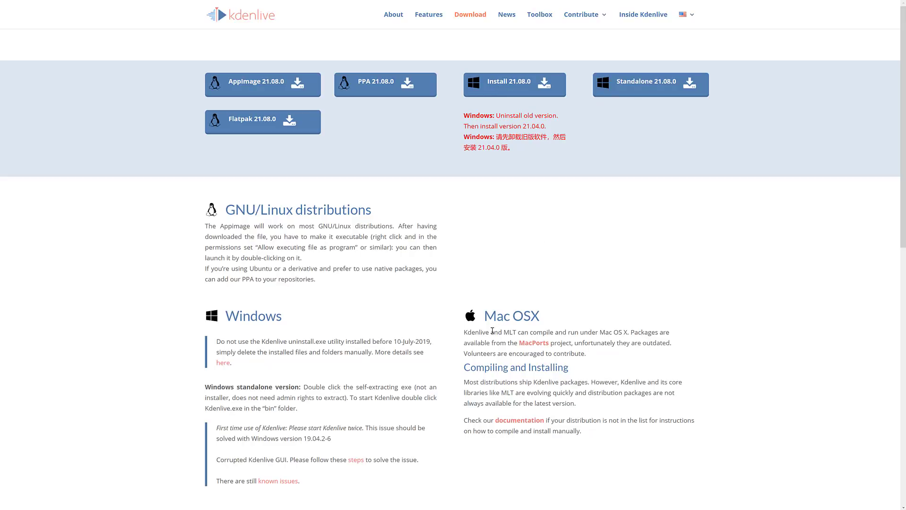
{"action": "left_click_drag", "start_coordinate": [491, 332], "coordinate": [679, 360]}
{"action": "left_click", "coordinate": [679, 360]}
- Go back to the homepage and read the Features page down to the footer
{"action": "key", "text": "alt+Left"}
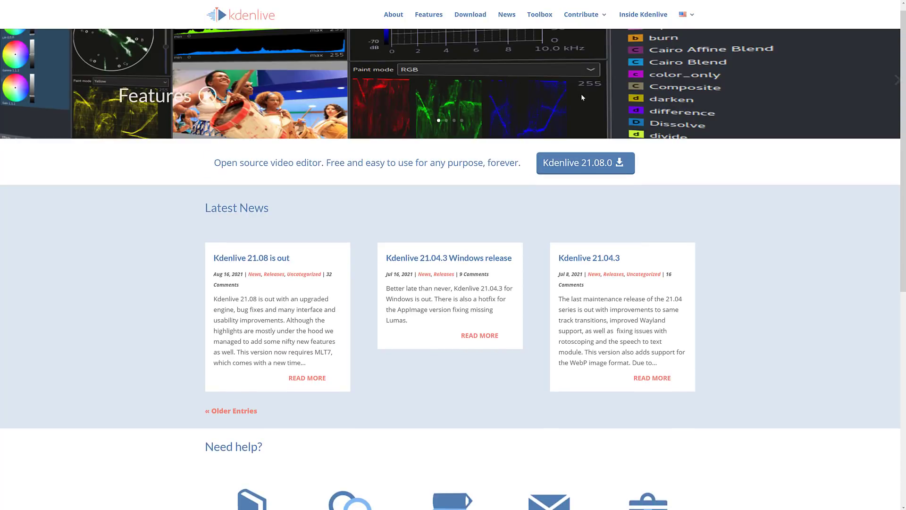
{"action": "left_click", "coordinate": [427, 16]}
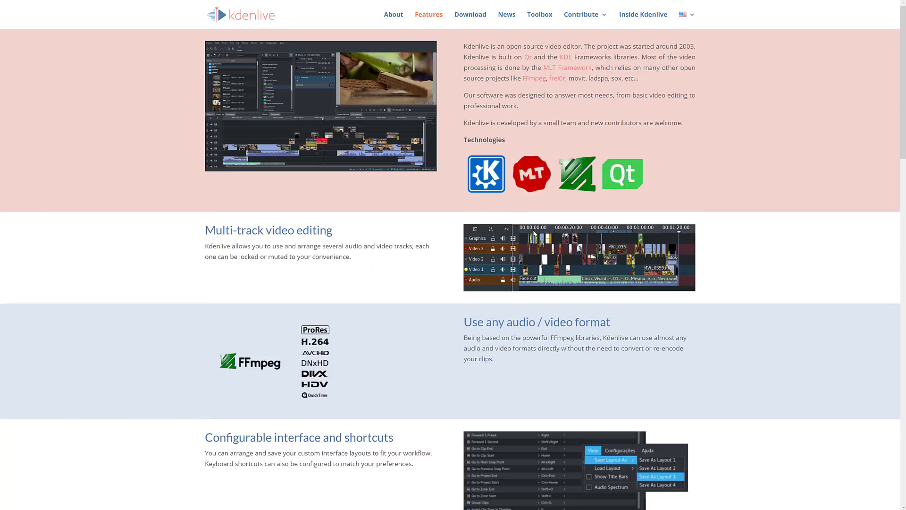
{"action": "scroll", "coordinate": [537, 232], "scroll_direction": "down", "scroll_amount": 13}
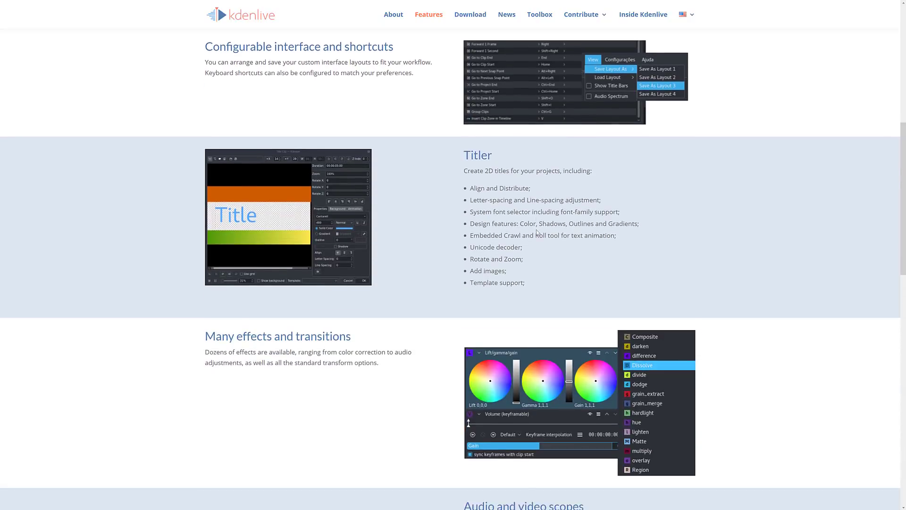
{"action": "scroll", "coordinate": [537, 233], "scroll_direction": "down", "scroll_amount": 7}
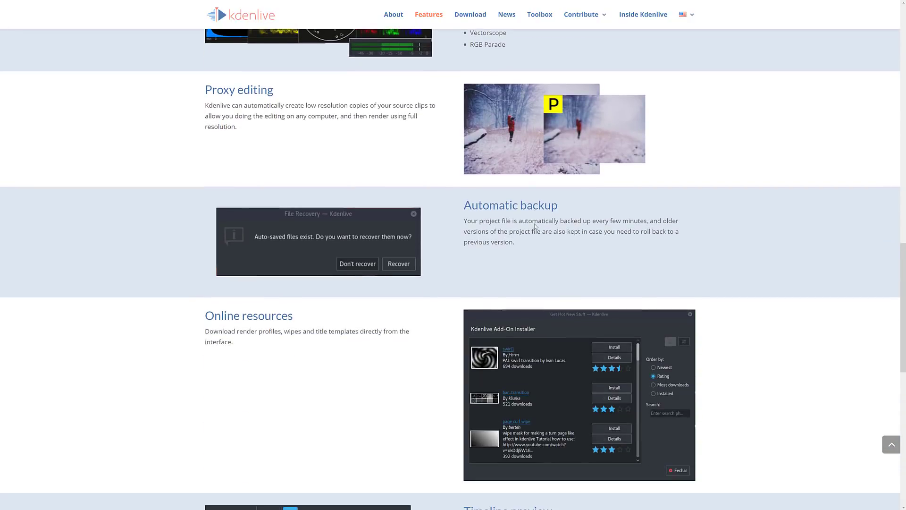
{"action": "scroll", "coordinate": [534, 223], "scroll_direction": "down", "scroll_amount": 13}
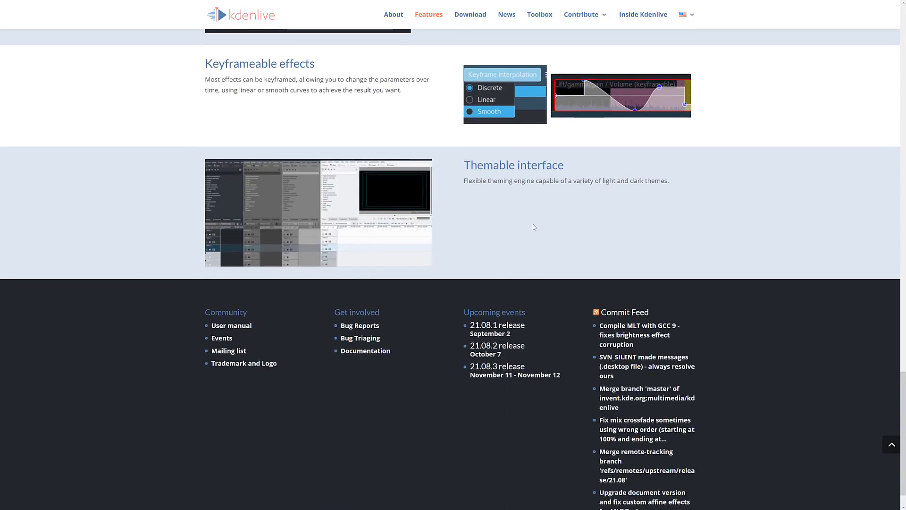
- Switch to the Kdenlive window with the empty Untitled project
{"action": "key", "text": "alt+Tab"}
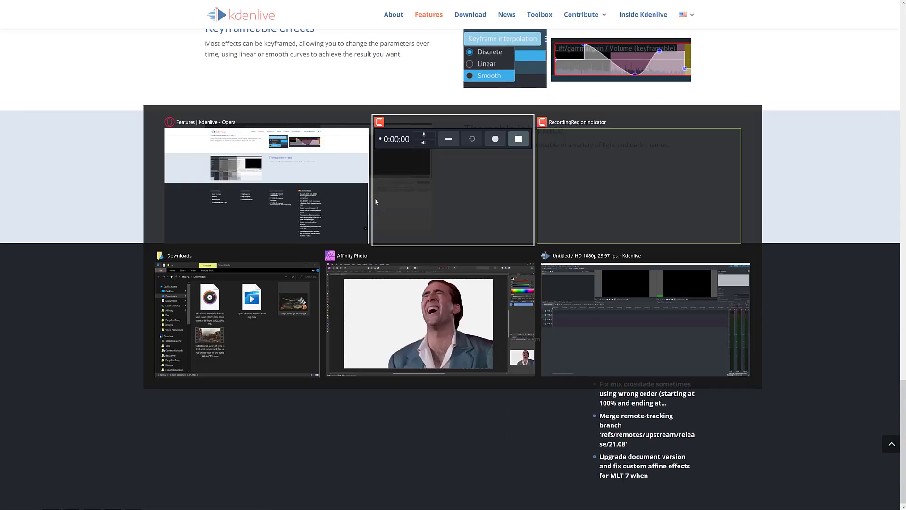
{"action": "key", "text": "alt+Tab"}
{"action": "key", "text": "alt+Tab"}
{"action": "key", "text": "alt+Tab"}
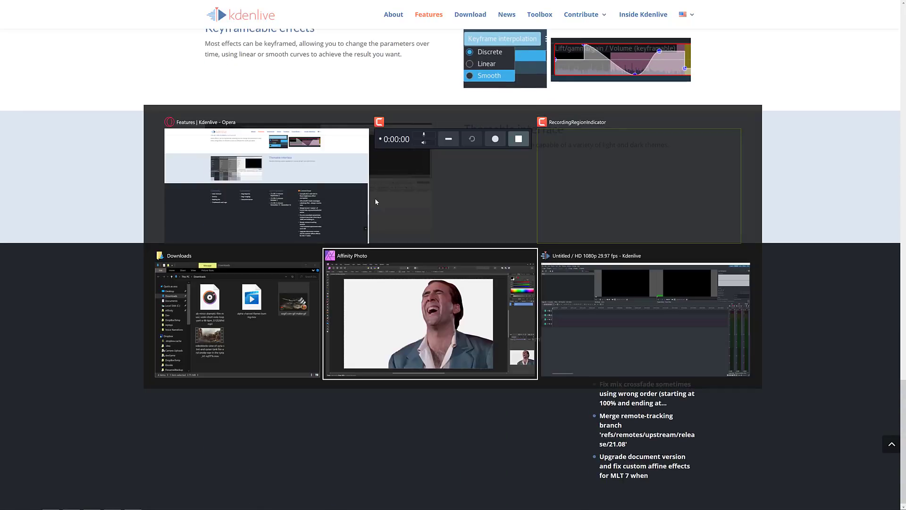
{"action": "key", "text": "alt+Tab"}
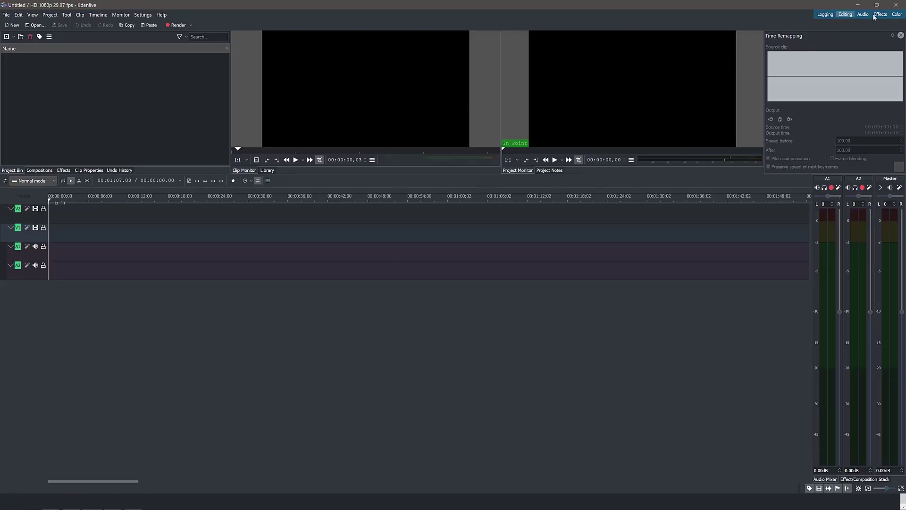
- Cycle through the Logging, Audio, Effects and Color workspaces, then return to Editing
{"action": "left_click", "coordinate": [826, 14]}
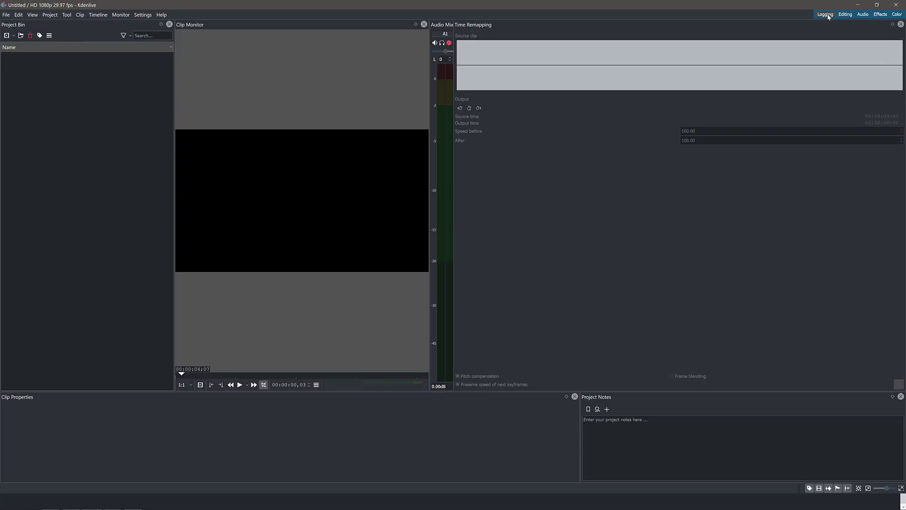
{"action": "left_click", "coordinate": [863, 14]}
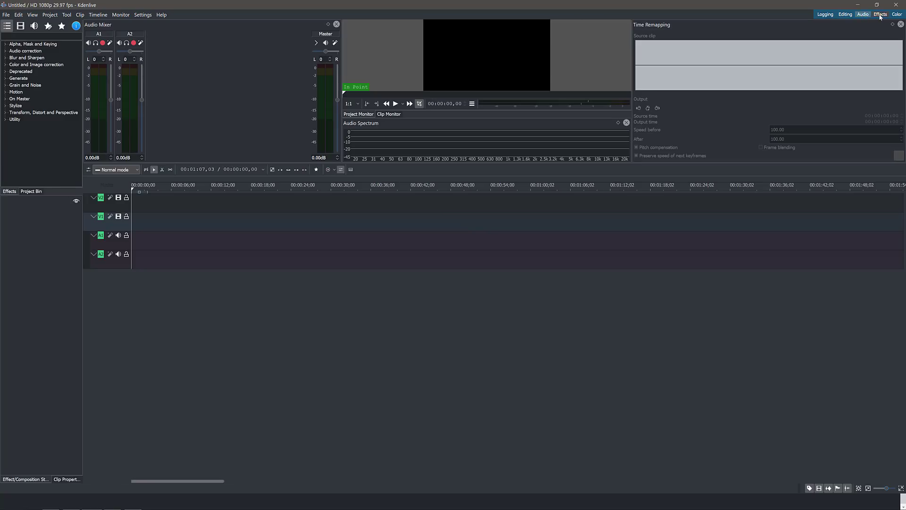
{"action": "left_click", "coordinate": [881, 14]}
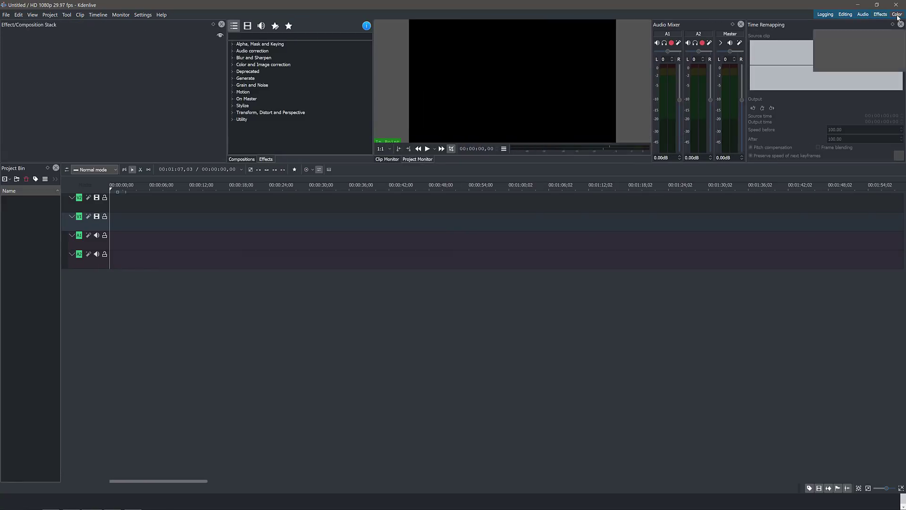
{"action": "left_click", "coordinate": [894, 15]}
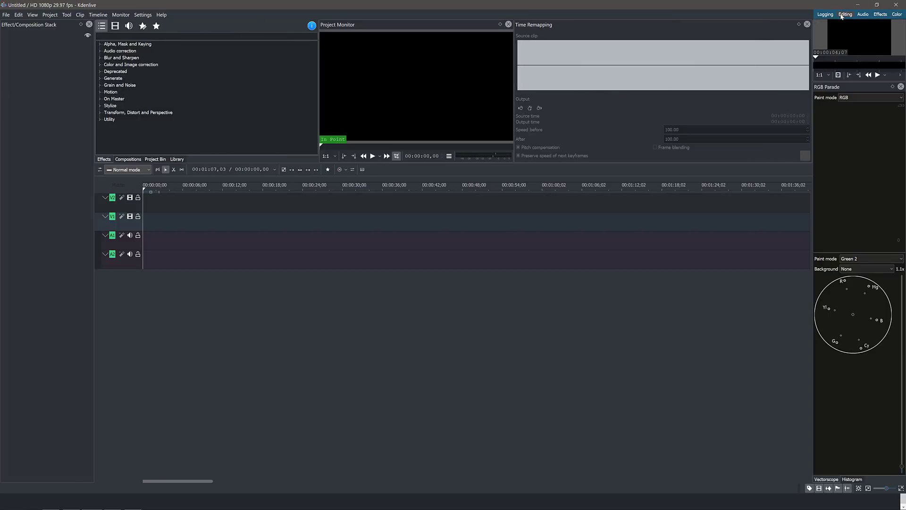
{"action": "left_click", "coordinate": [844, 15]}
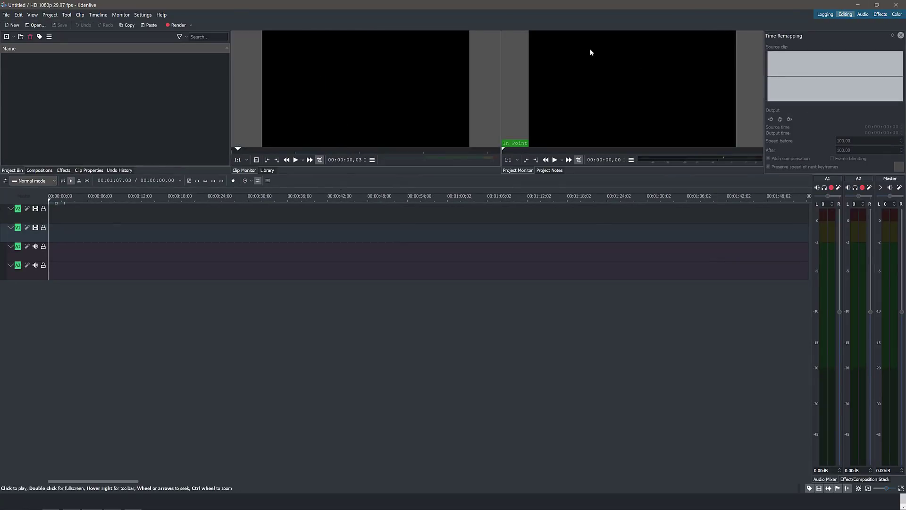
- Switch the colour theme to Breeze Light
{"action": "left_click", "coordinate": [142, 15]}
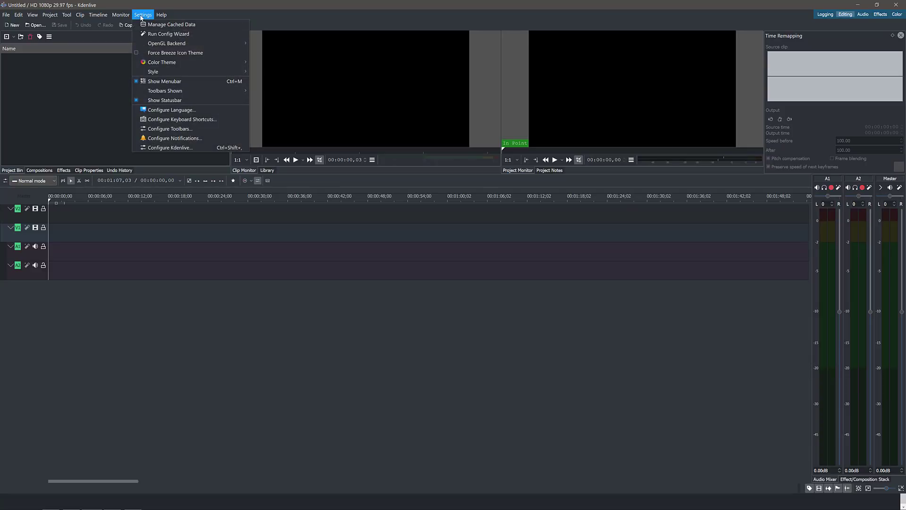
{"action": "mouse_move", "coordinate": [163, 63]}
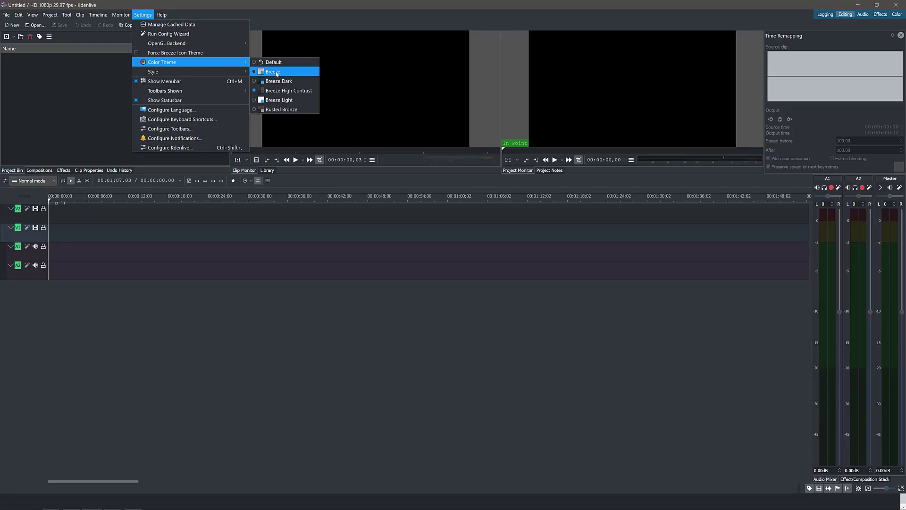
{"action": "left_click", "coordinate": [279, 100]}
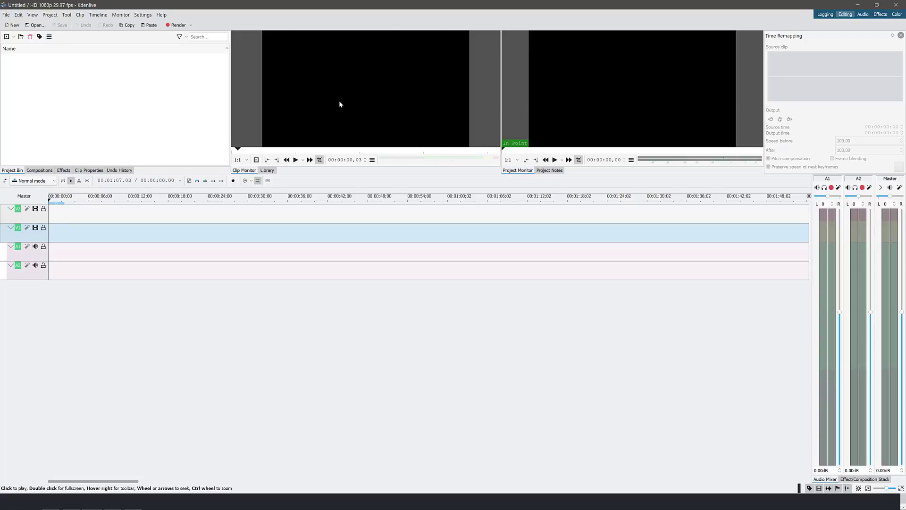
- Revert to Breeze Dark and lower the timeline splitter so the monitors are taller
{"action": "left_click", "coordinate": [143, 14]}
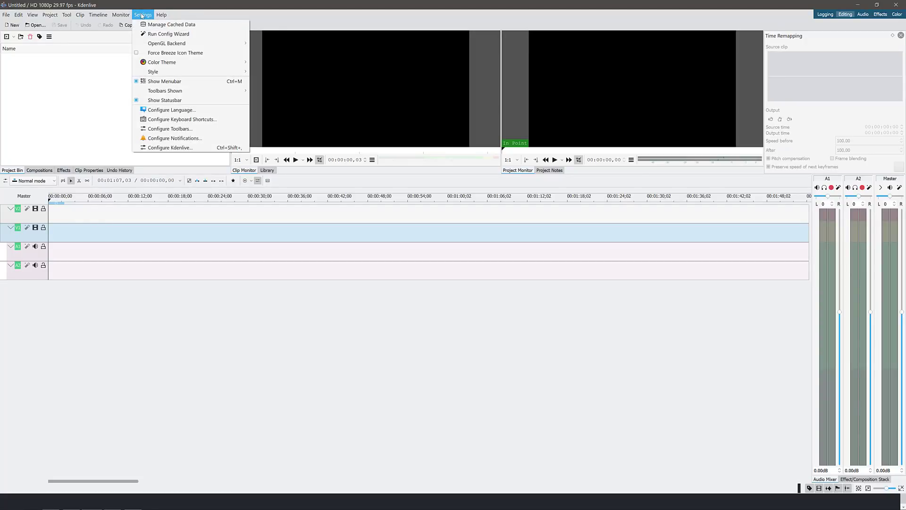
{"action": "mouse_move", "coordinate": [157, 65]}
{"action": "left_click", "coordinate": [279, 81]}
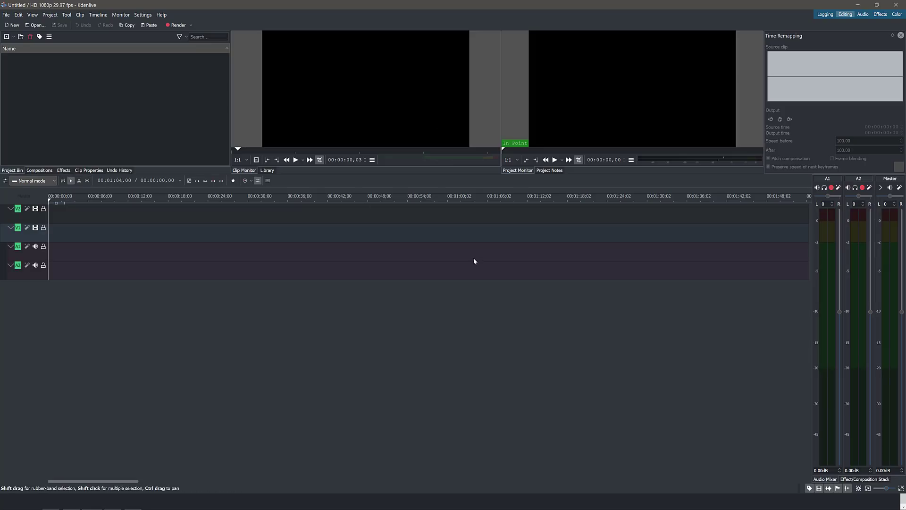
{"action": "left_click_drag", "start_coordinate": [422, 174], "coordinate": [438, 283]}
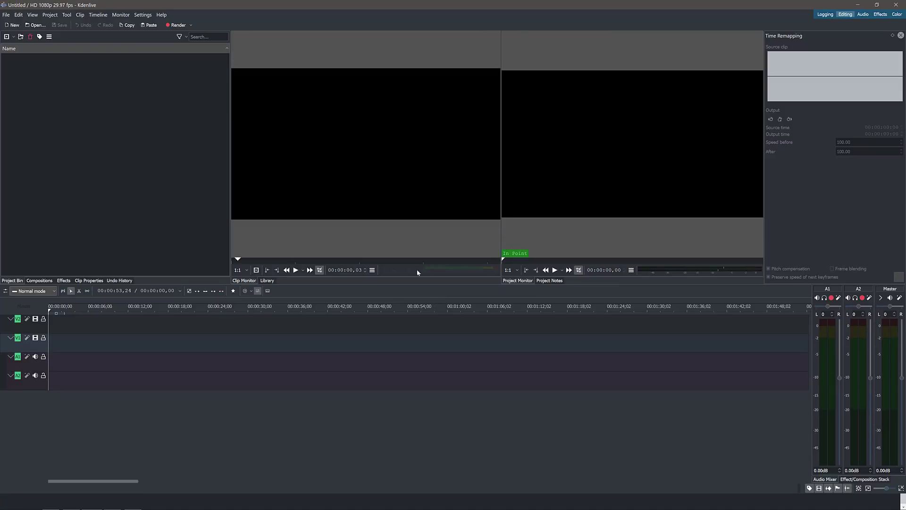
- Drag the violin mp3, flames .mov and war-street .mov from Downloads into the Project Bin
{"action": "key", "text": "alt+Tab"}
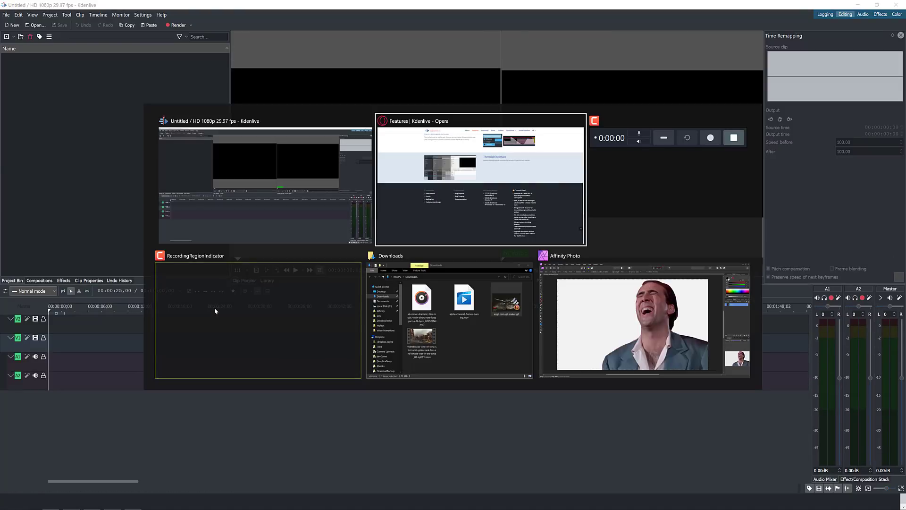
{"action": "key", "text": "alt+Tab"}
{"action": "key", "text": "alt+Tab"}
{"action": "key", "text": "alt+Tab"}
{"action": "key", "text": "alt+Tab"}
{"action": "key", "text": "alt+Tab"}
{"action": "key", "text": "alt+Tab"}
{"action": "key", "text": "alt+Tab"}
{"action": "key", "text": "alt+Tab"}
{"action": "key", "text": "alt+Tab"}
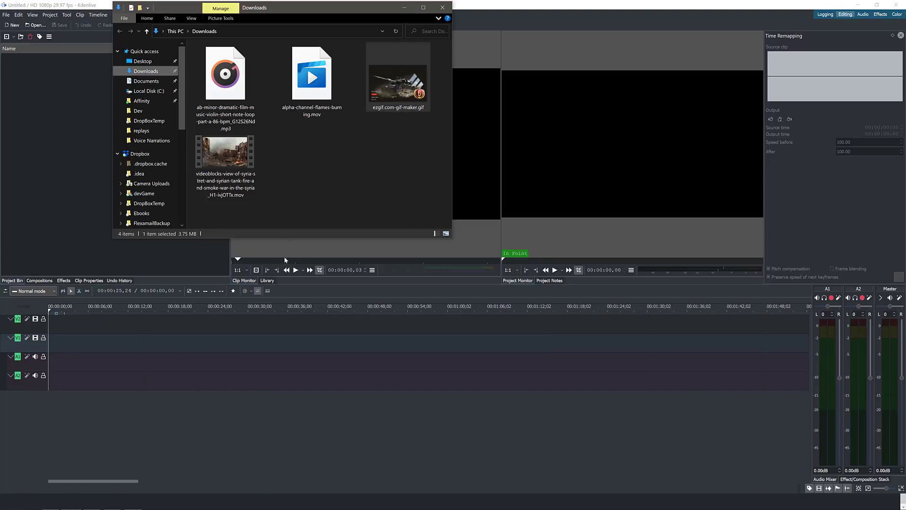
{"action": "left_click", "coordinate": [350, 160]}
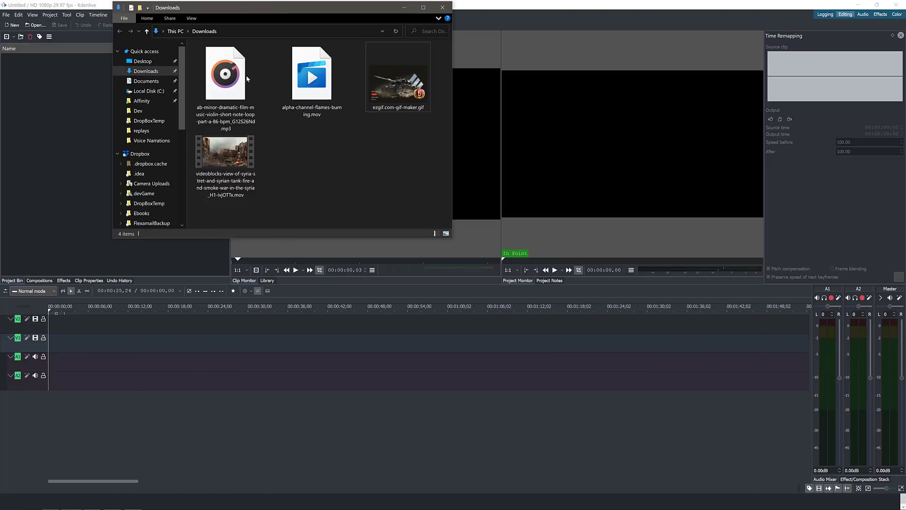
{"action": "left_click", "coordinate": [225, 82]}
{"action": "left_click", "coordinate": [281, 107]}
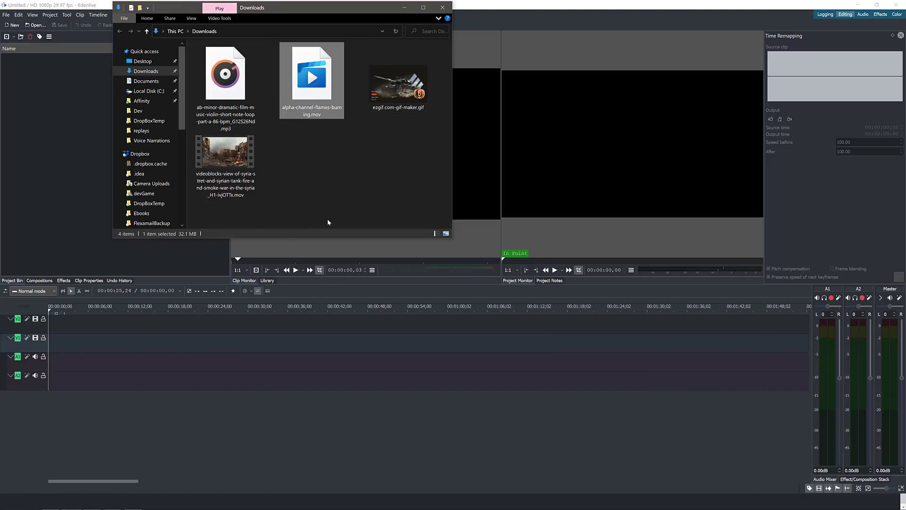
{"action": "left_click", "coordinate": [236, 159]}
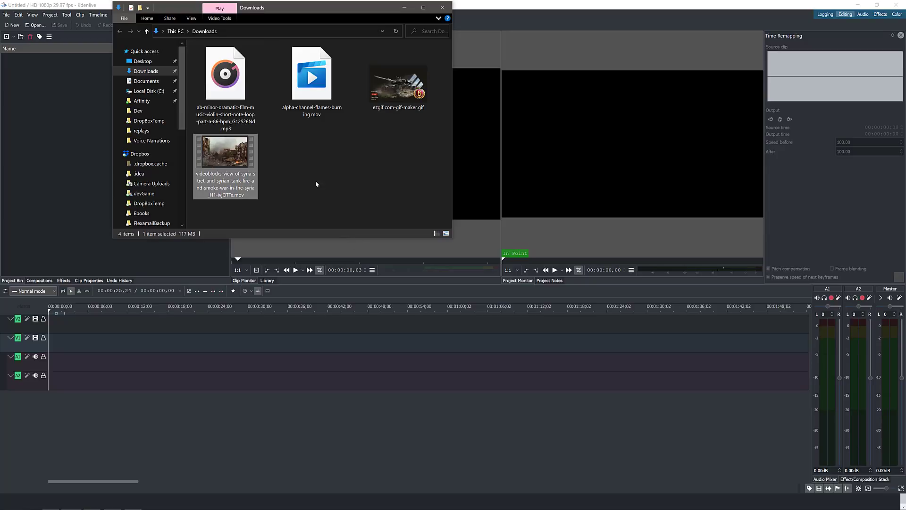
{"action": "left_click", "coordinate": [308, 86]}
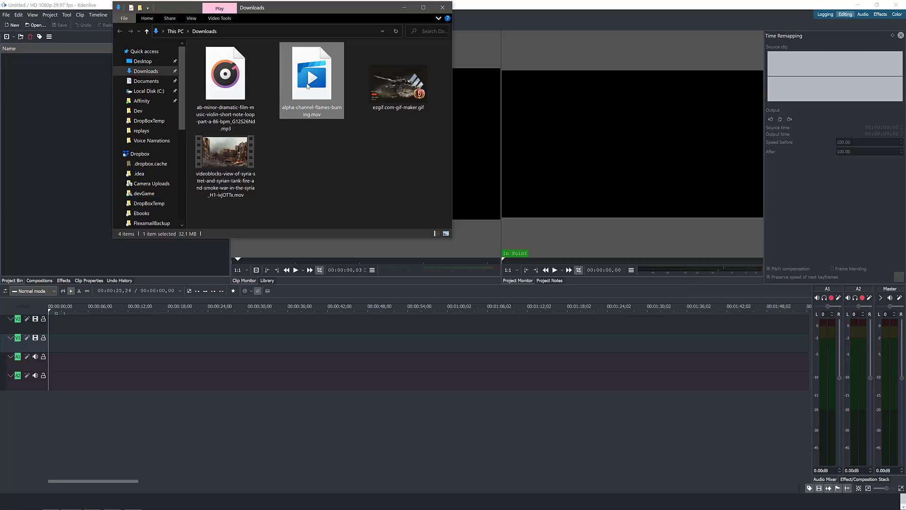
{"action": "left_click_drag", "start_coordinate": [325, 210], "coordinate": [83, 136]}
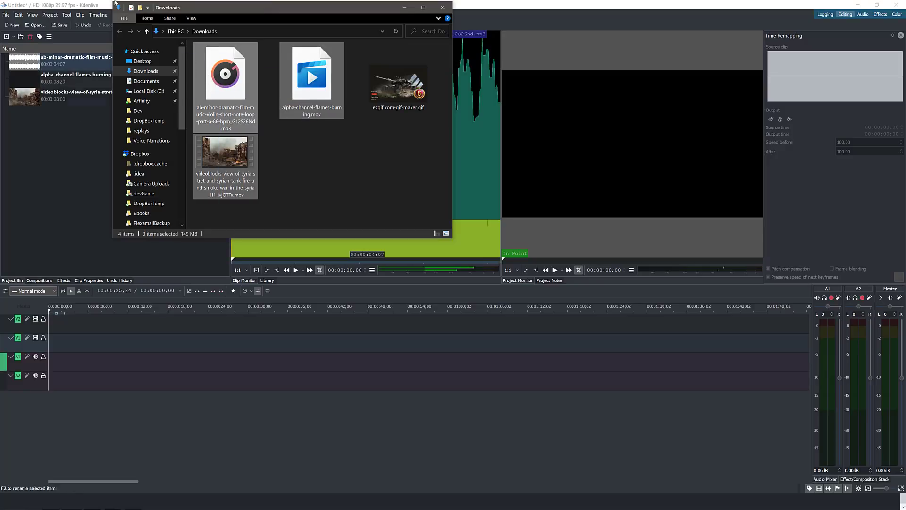
- Preview the music and flames clips in the Clip Monitor
{"action": "left_click", "coordinate": [50, 118]}
{"action": "left_click", "coordinate": [80, 63]}
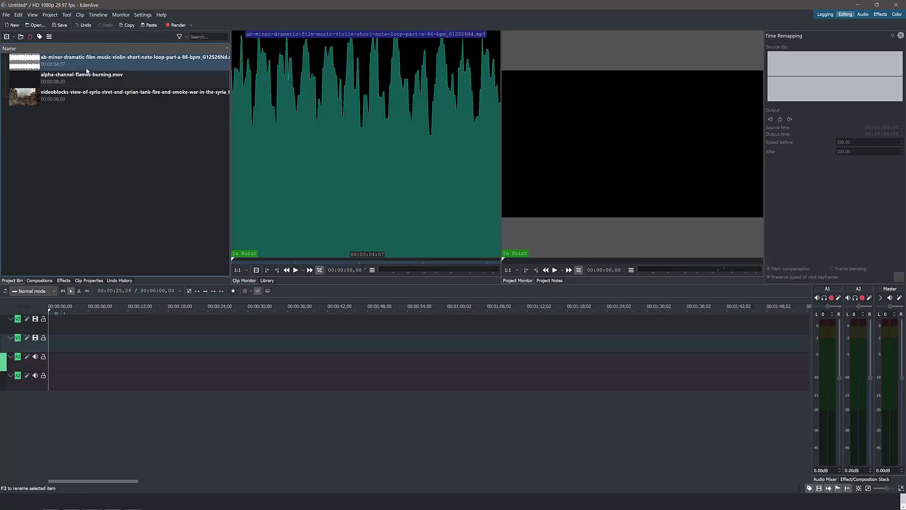
{"action": "key", "text": "Down"}
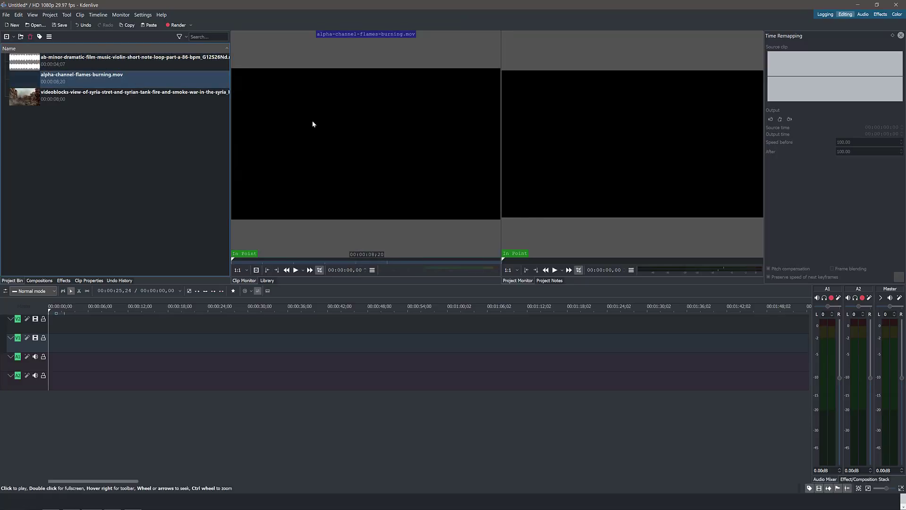
{"action": "left_click", "coordinate": [295, 270]}
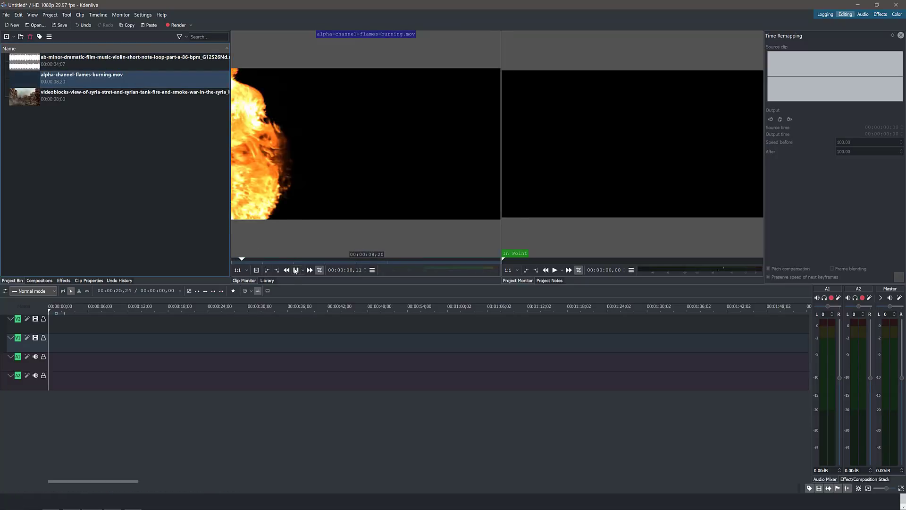
{"action": "left_click", "coordinate": [295, 270]}
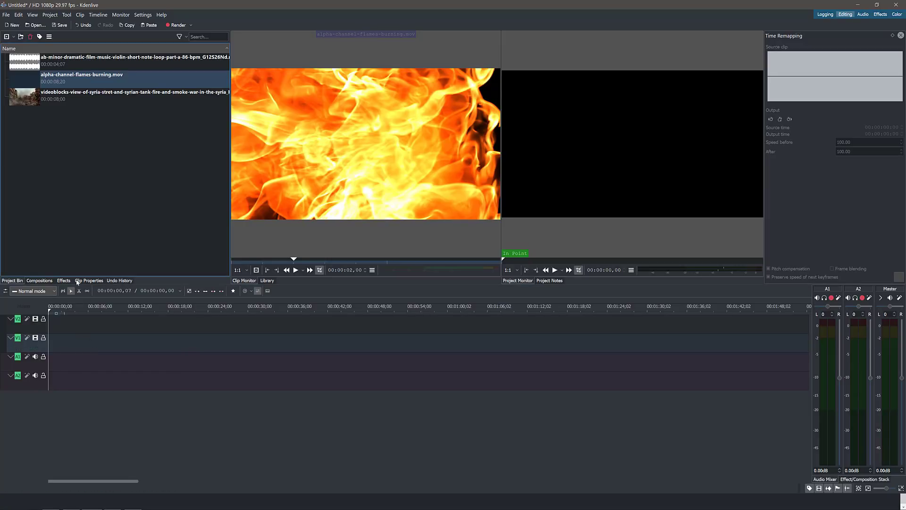
- Place the war-street clip at the start of V1 and play it in the Project Monitor
{"action": "left_click", "coordinate": [27, 100]}
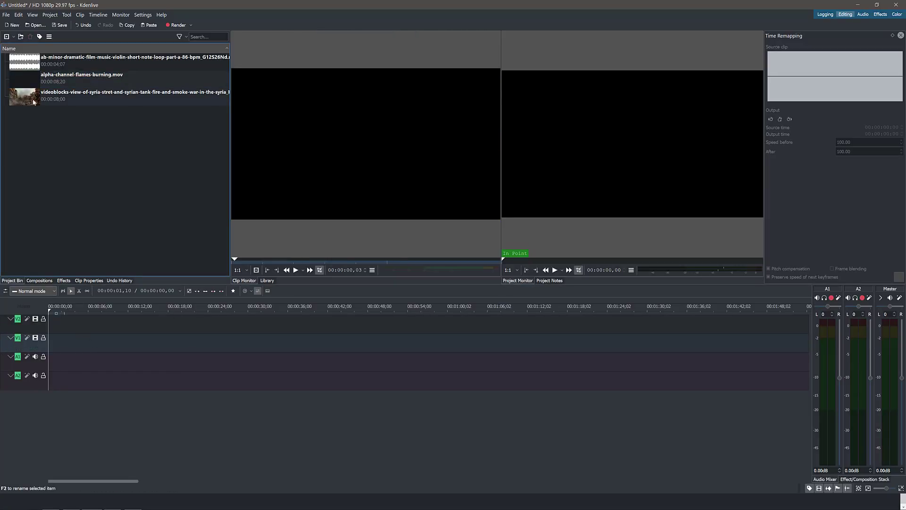
{"action": "left_click_drag", "start_coordinate": [43, 106], "coordinate": [70, 350]}
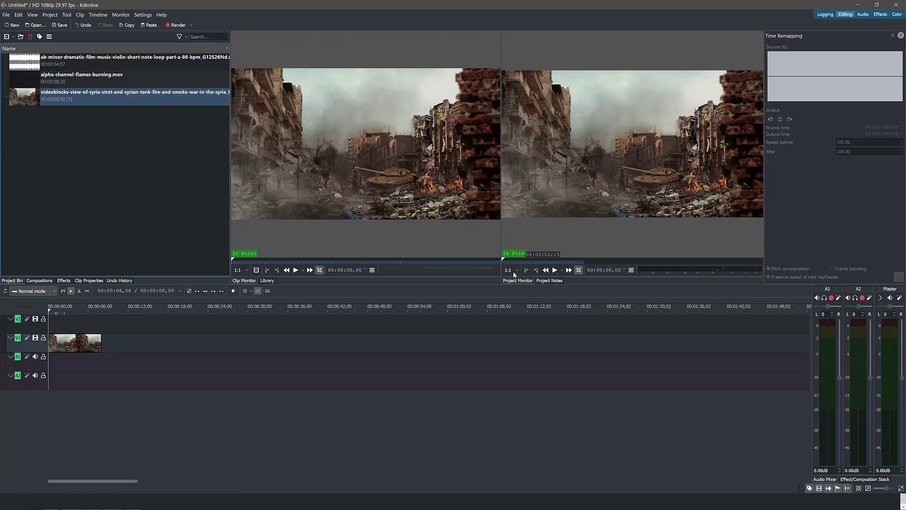
{"action": "left_click", "coordinate": [556, 270]}
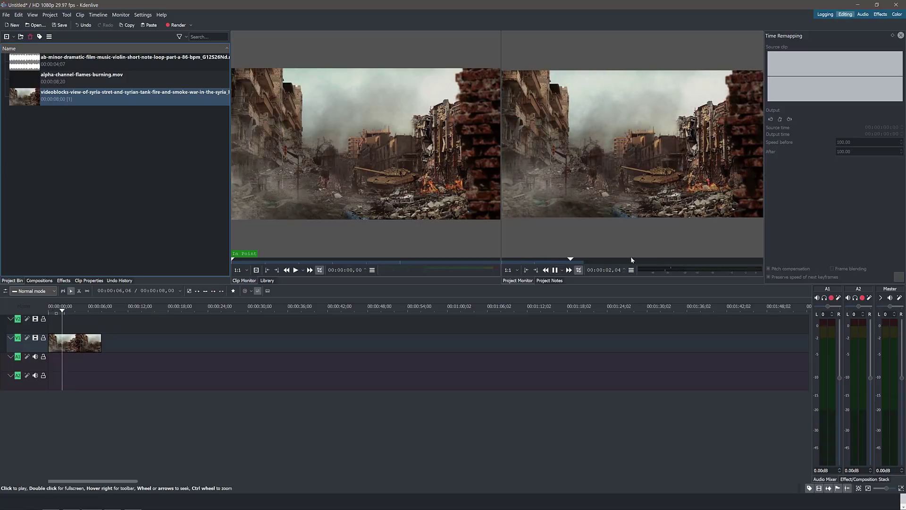
{"action": "left_click", "coordinate": [555, 270]}
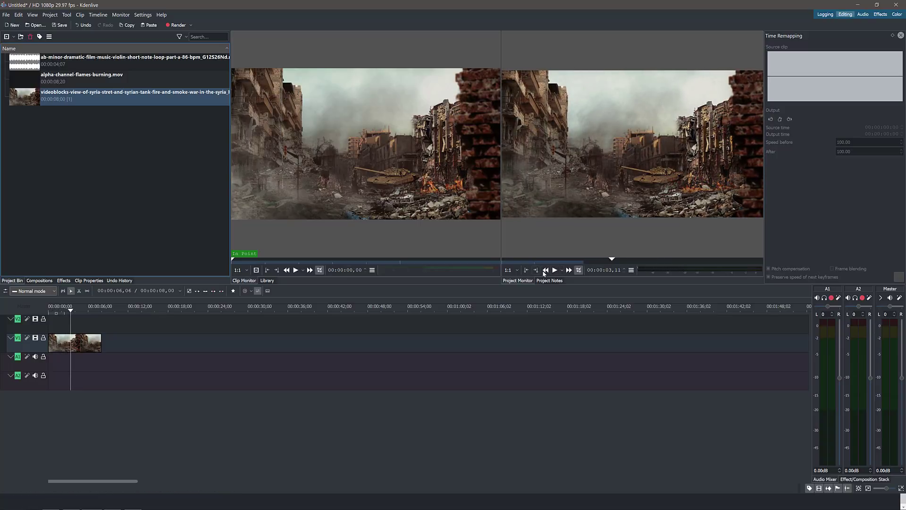
- Drop the flames clip onto V2 at the project start and review the composited playback
{"action": "left_click", "coordinate": [68, 308]}
{"action": "key", "text": "Home"}
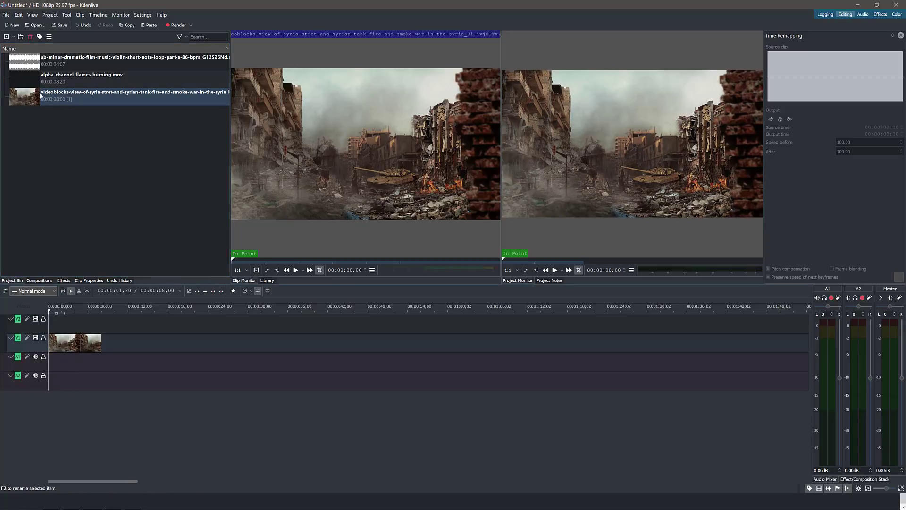
{"action": "left_click_drag", "start_coordinate": [24, 78], "coordinate": [79, 321]}
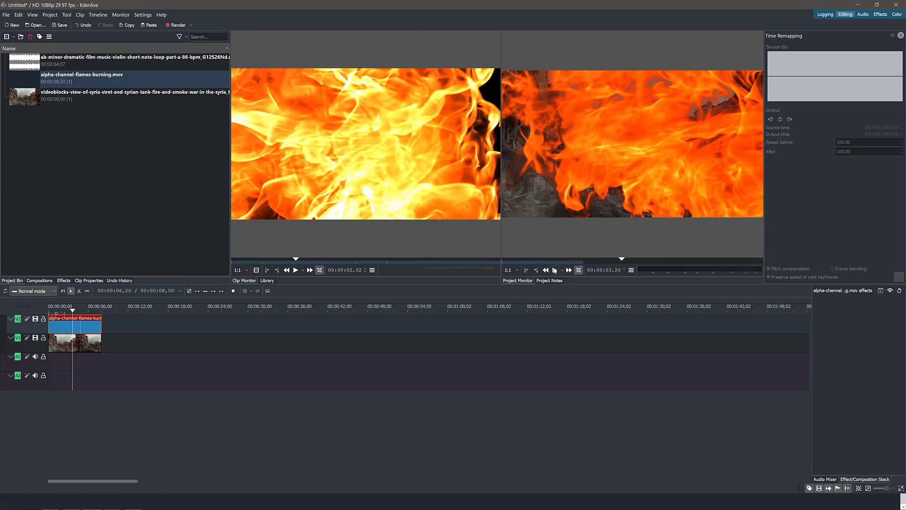
{"action": "left_click", "coordinate": [546, 270]}
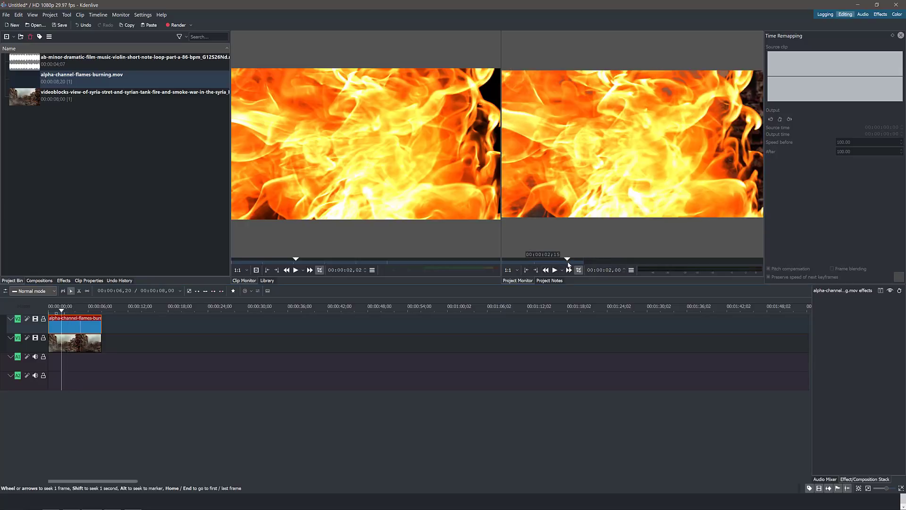
{"action": "left_click", "coordinate": [56, 310]}
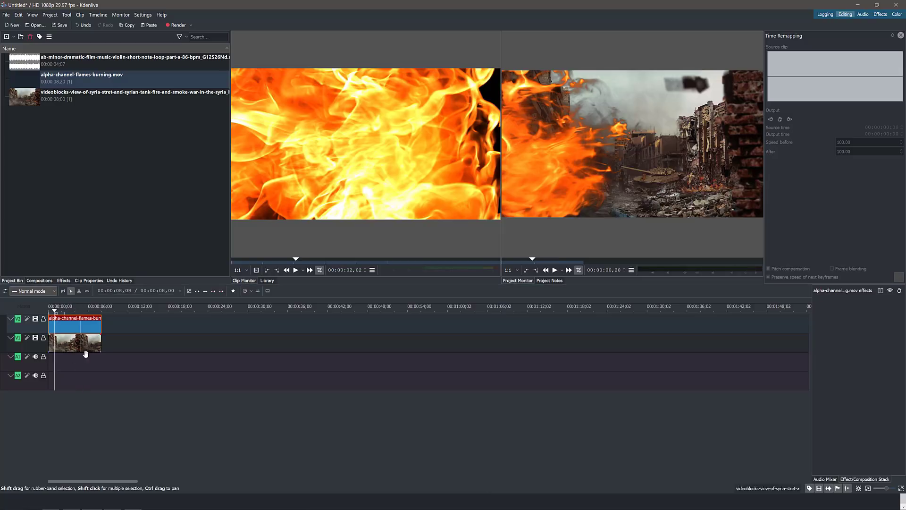
- Insert a new video track named 'Title GRaphic' via Timeline > Tracks > Insert Track
{"action": "left_click", "coordinate": [98, 16]}
{"action": "mouse_move", "coordinate": [112, 33]}
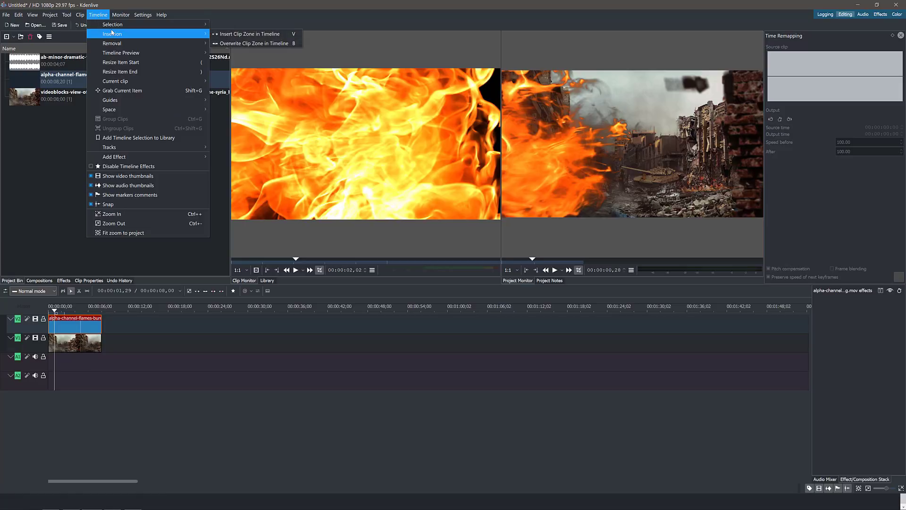
{"action": "mouse_move", "coordinate": [133, 148]}
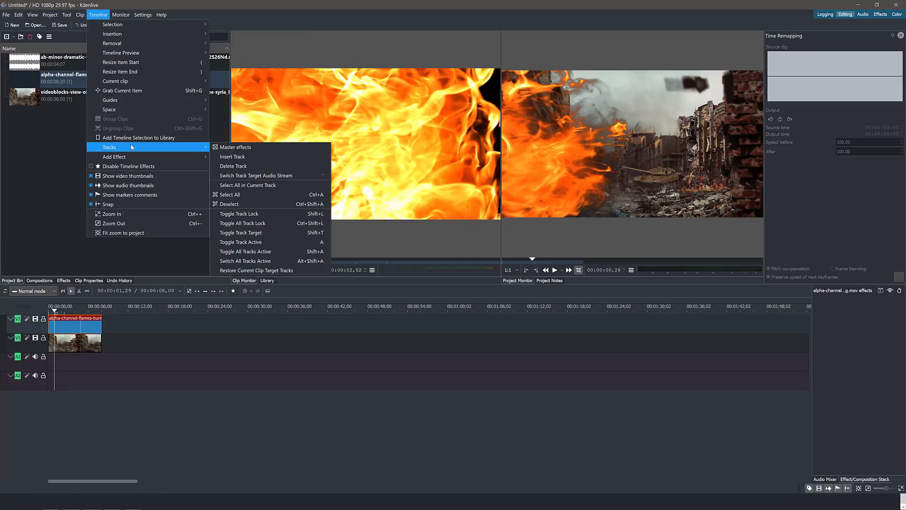
{"action": "left_click", "coordinate": [249, 161]}
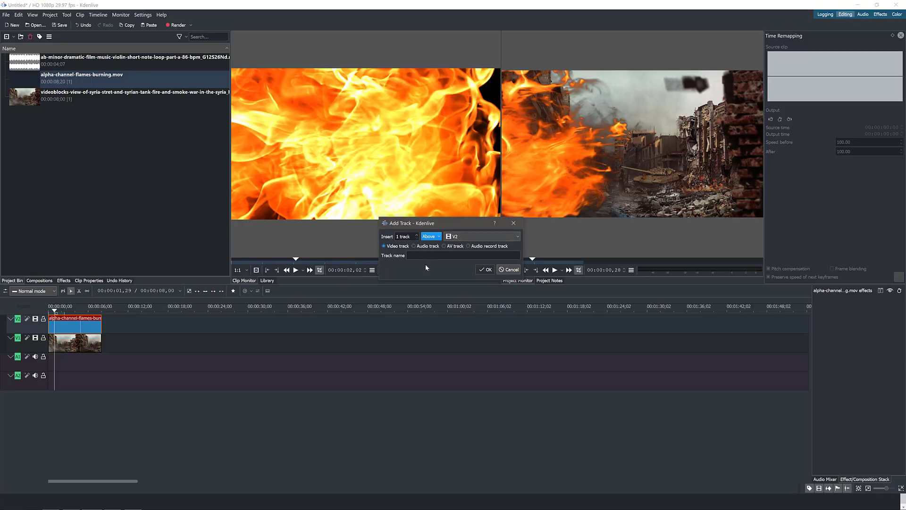
{"action": "left_click", "coordinate": [458, 256]}
{"action": "left_click", "coordinate": [490, 269]}
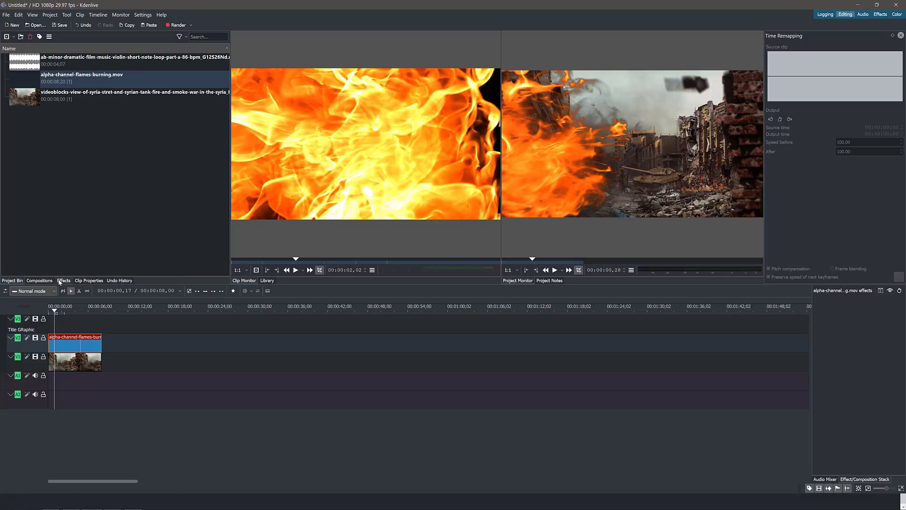
- Browse the Compositions, Effects, Clip Properties and Undo History tabs and the Clip menu, then return to the Project Bin
{"action": "left_click", "coordinate": [31, 280]}
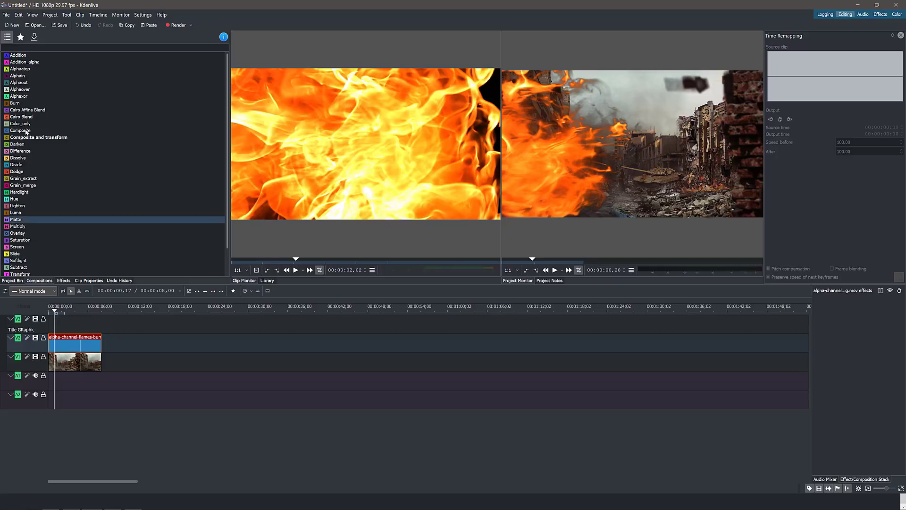
{"action": "left_click", "coordinate": [64, 281]}
{"action": "left_click", "coordinate": [89, 280]}
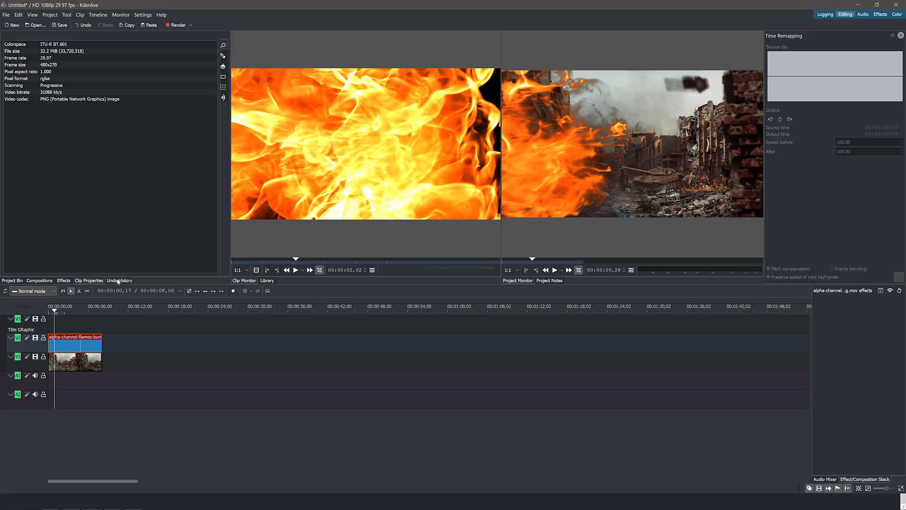
{"action": "left_click", "coordinate": [121, 281]}
{"action": "left_click", "coordinate": [64, 280]}
{"action": "left_click", "coordinate": [44, 281]}
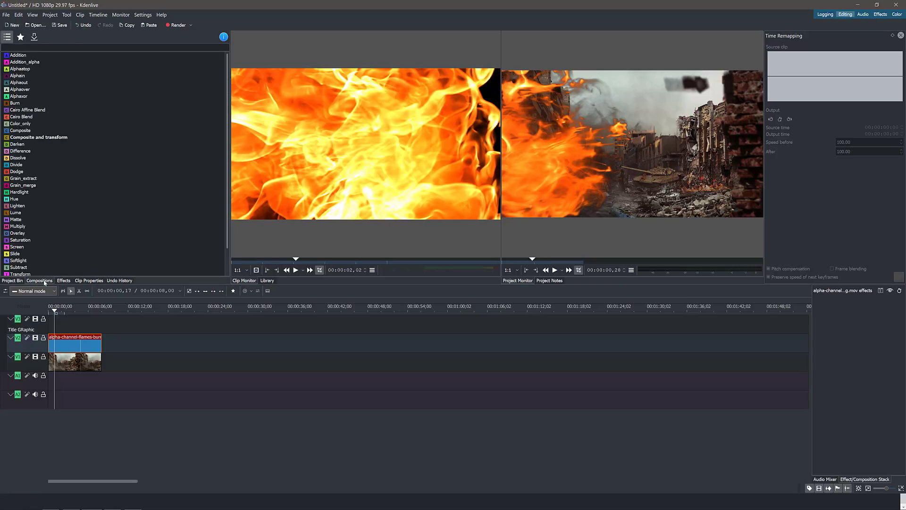
{"action": "left_click", "coordinate": [80, 15]}
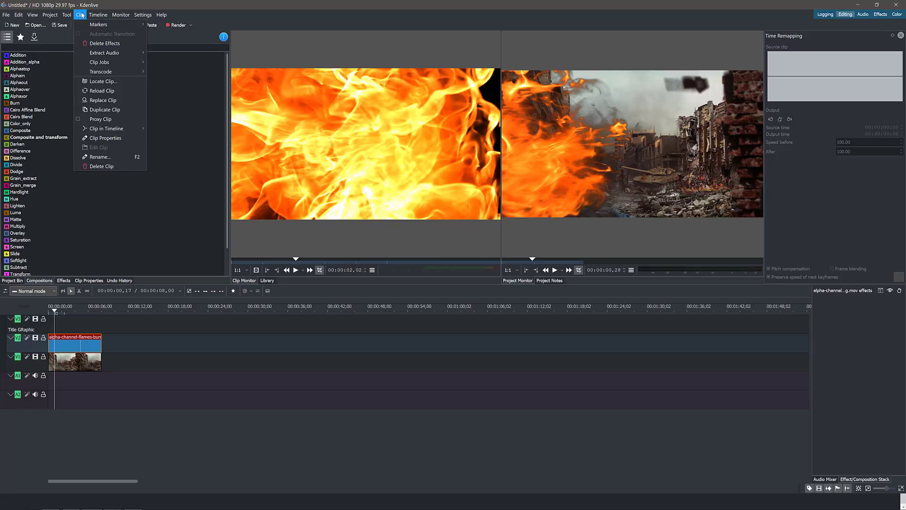
{"action": "mouse_move", "coordinate": [88, 15]}
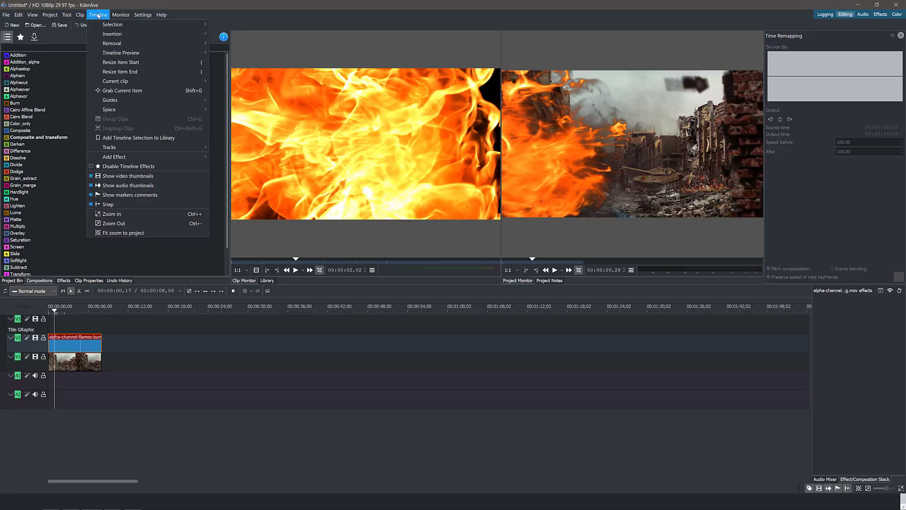
{"action": "mouse_move", "coordinate": [109, 146]}
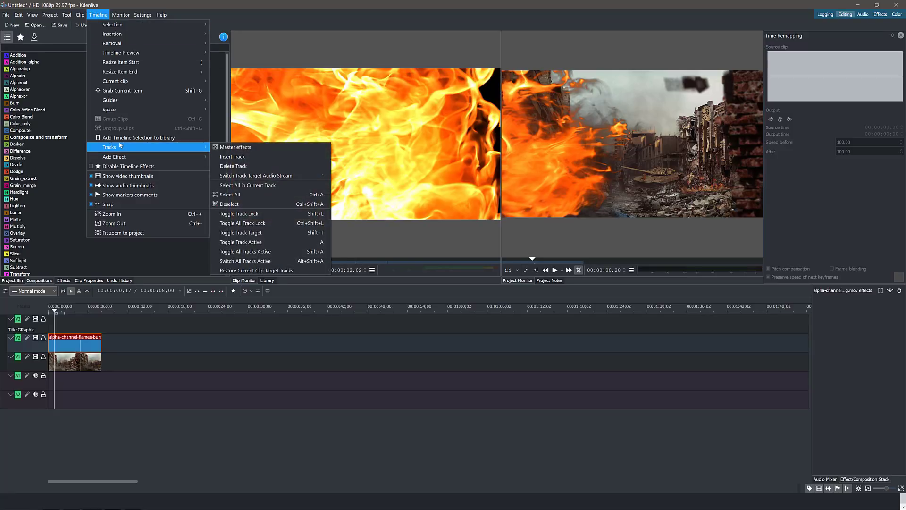
{"action": "mouse_move", "coordinate": [132, 100]}
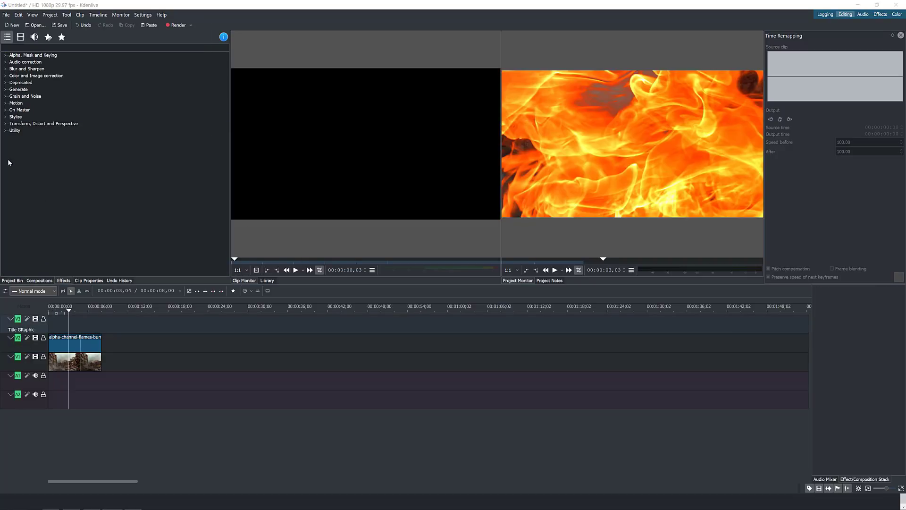
{"action": "left_click", "coordinate": [12, 281]}
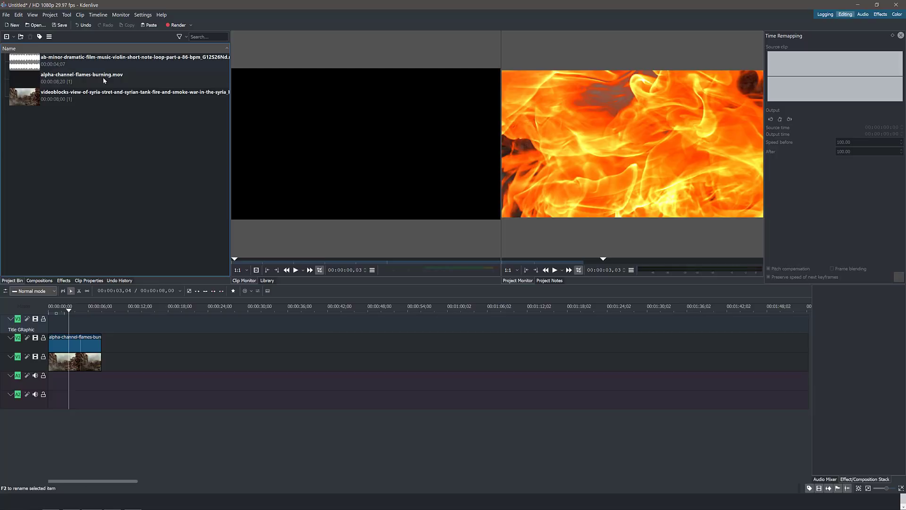
- Start a new title clip reading 'WAR... WAR Changes A Lot' and enlarge the font to 83
{"action": "right_click", "coordinate": [112, 136]}
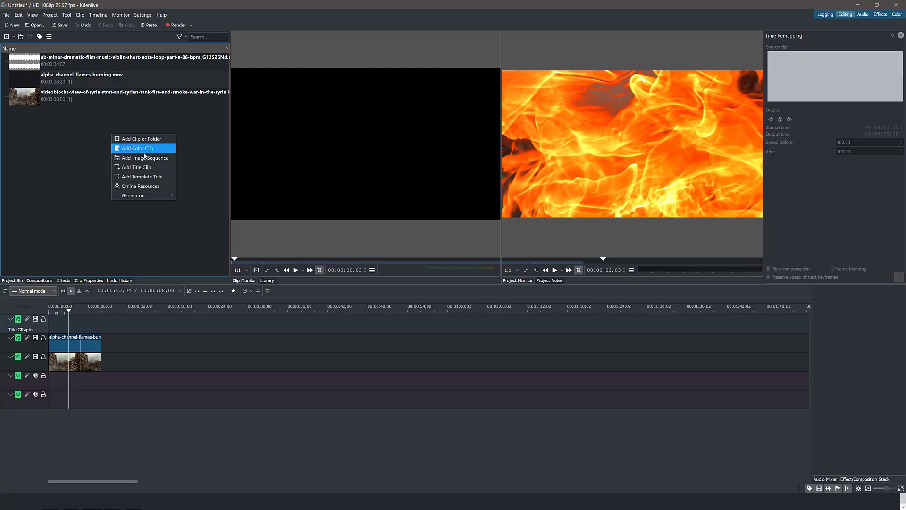
{"action": "left_click", "coordinate": [141, 168]}
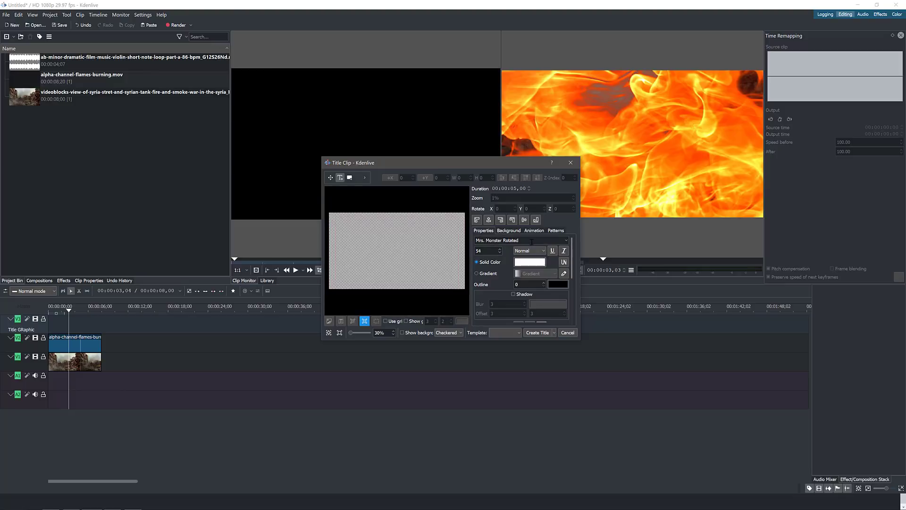
{"action": "left_click", "coordinate": [371, 241]}
{"action": "key", "text": "BackSpace"}
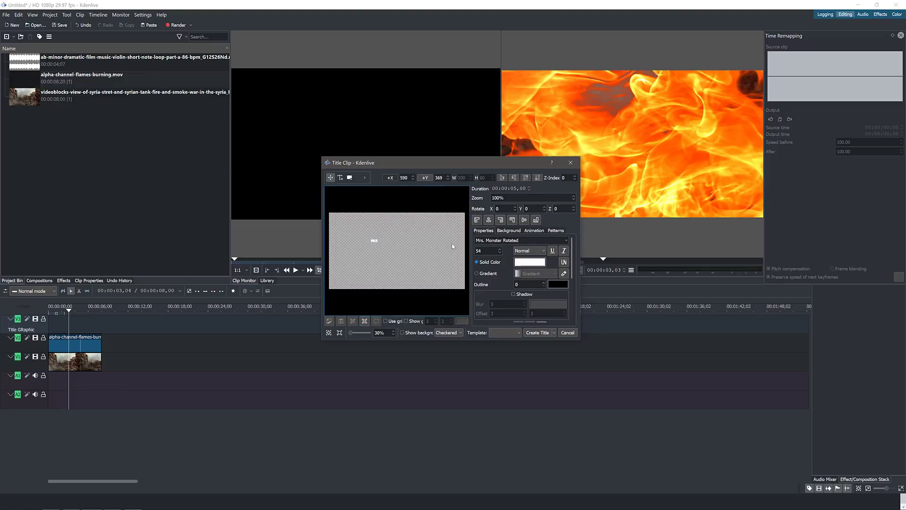
{"action": "type", "text": "R CHANGES A LOT"}
{"action": "scroll", "coordinate": [499, 249], "scroll_direction": "up", "scroll_amount": 10}
{"action": "scroll", "coordinate": [499, 248], "scroll_direction": "up", "scroll_amount": 11}
{"action": "scroll", "coordinate": [499, 249], "scroll_direction": "up", "scroll_amount": 8}
- Centre the title text in the frame and create the title clip
{"action": "left_click", "coordinate": [358, 260]}
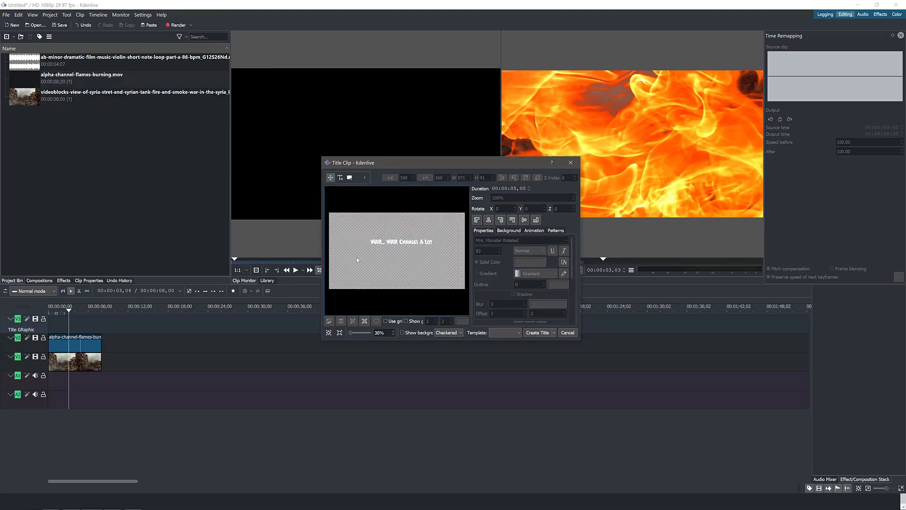
{"action": "left_click", "coordinate": [328, 334]}
{"action": "mouse_move", "coordinate": [393, 242]}
{"action": "left_mouse_down"}
{"action": "mouse_move", "coordinate": [386, 251]}
{"action": "mouse_move", "coordinate": [398, 251]}
{"action": "left_mouse_up"}
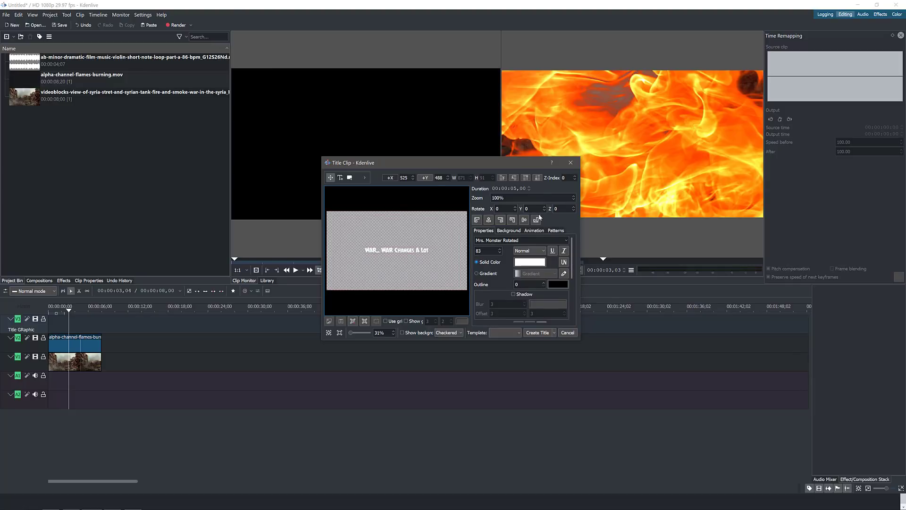
{"action": "left_click", "coordinate": [545, 335]}
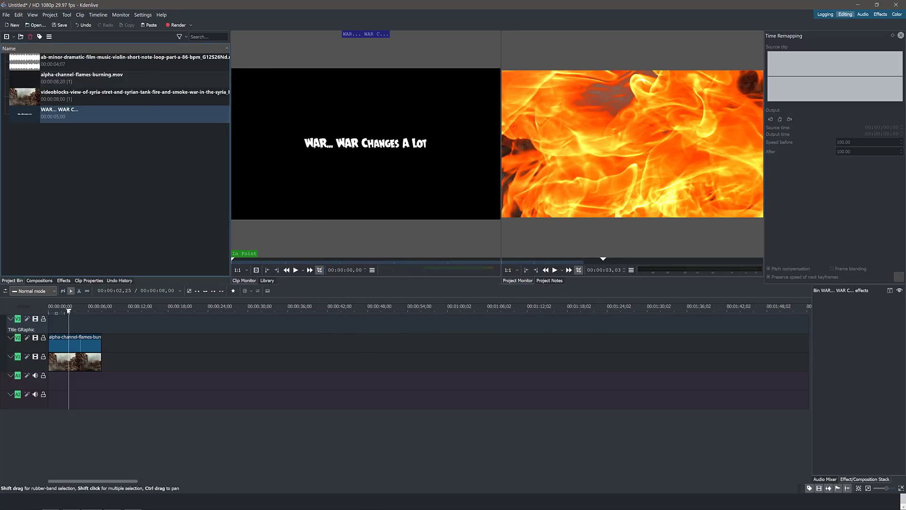
- Place the title clip on V3, apply Motion > Fade in to it, and preview playback
{"action": "left_click_drag", "start_coordinate": [32, 116], "coordinate": [48, 312]}
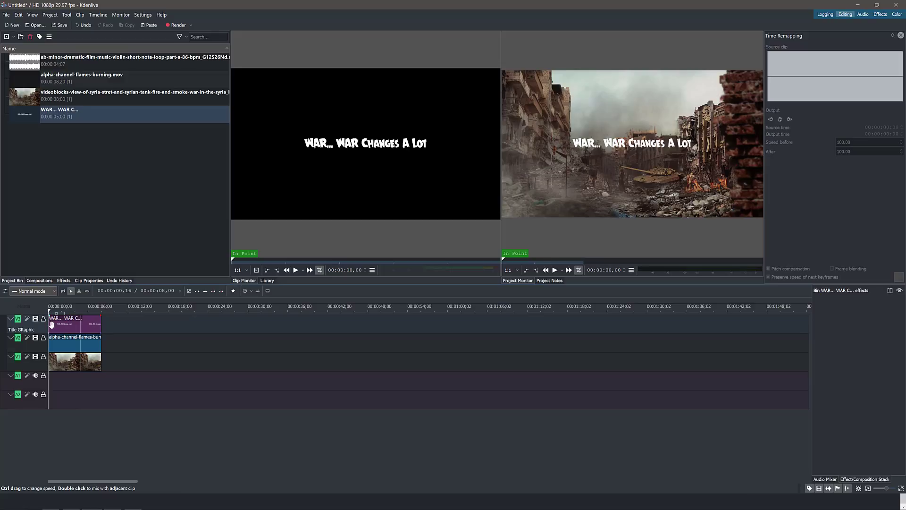
{"action": "left_click", "coordinate": [64, 281]}
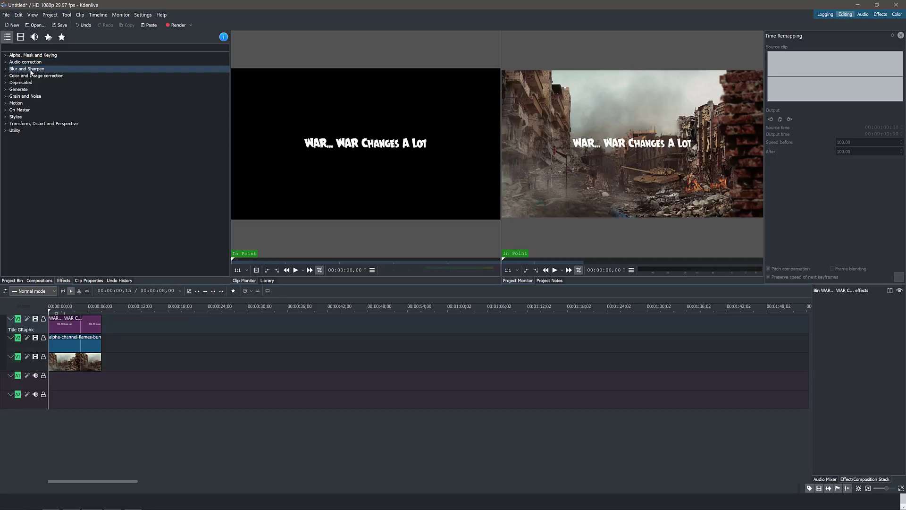
{"action": "left_click", "coordinate": [5, 104]}
{"action": "left_click_drag", "start_coordinate": [29, 109], "coordinate": [65, 325]}
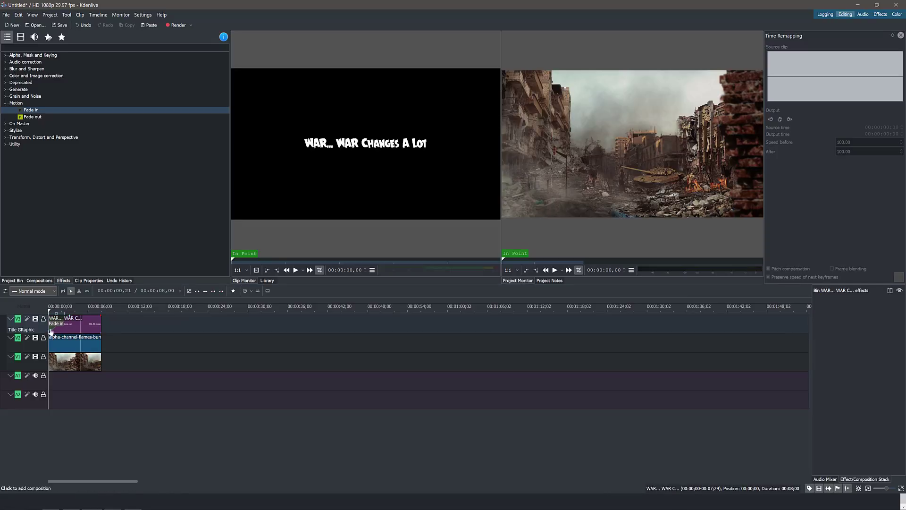
{"action": "left_click", "coordinate": [555, 270]}
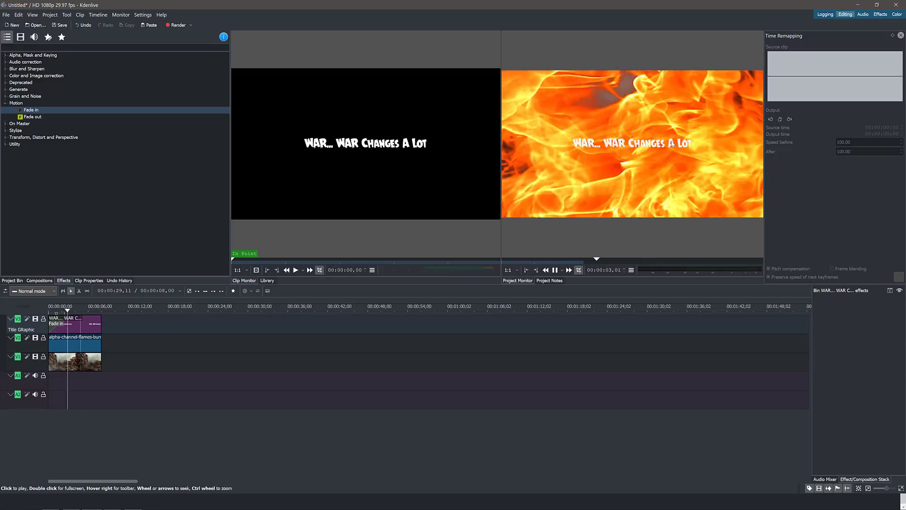
{"action": "left_click", "coordinate": [556, 271]}
{"action": "left_click", "coordinate": [338, 246]}
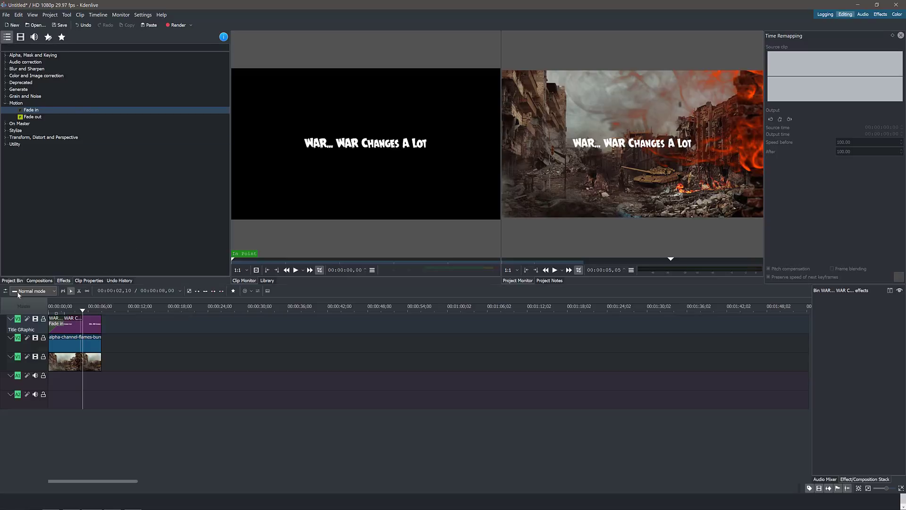
- Place the ab-minor violin mp3 on A1 twice, back to back, then rewind the playhead to 0
{"action": "left_click", "coordinate": [13, 281]}
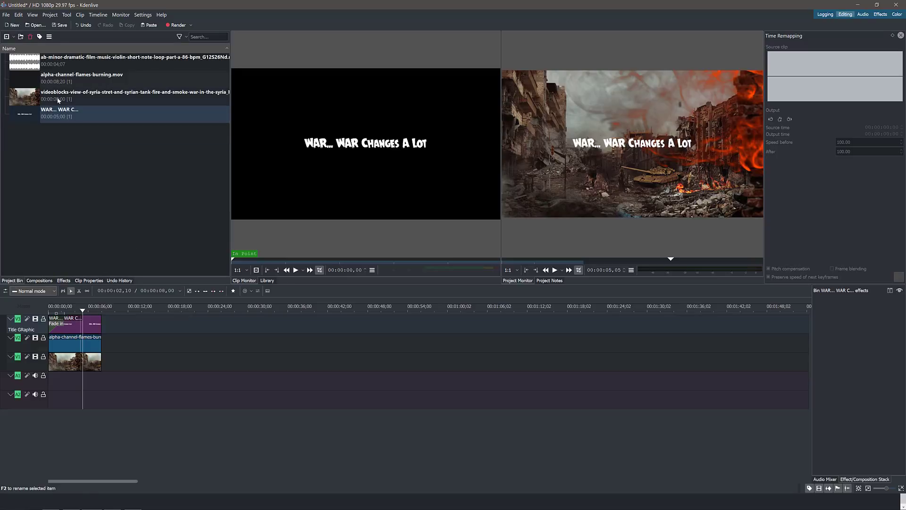
{"action": "left_click", "coordinate": [80, 63]}
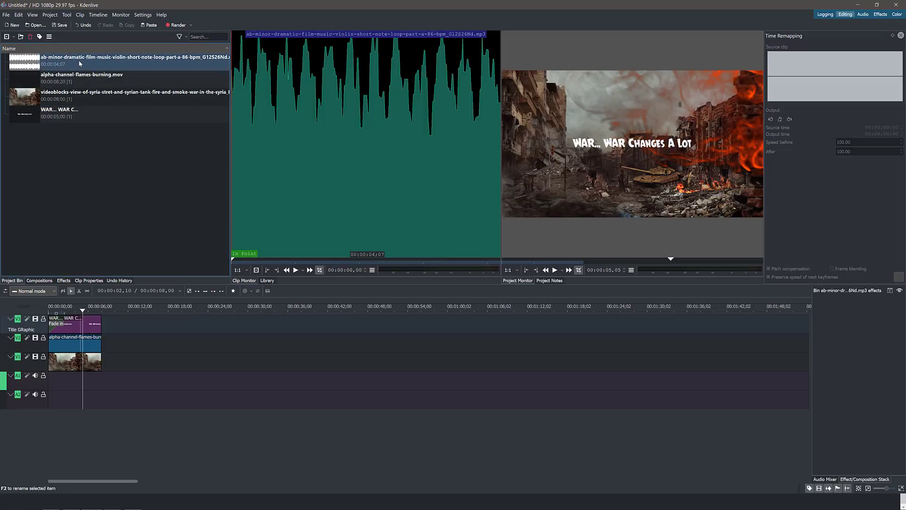
{"action": "left_click_drag", "start_coordinate": [90, 68], "coordinate": [67, 380]}
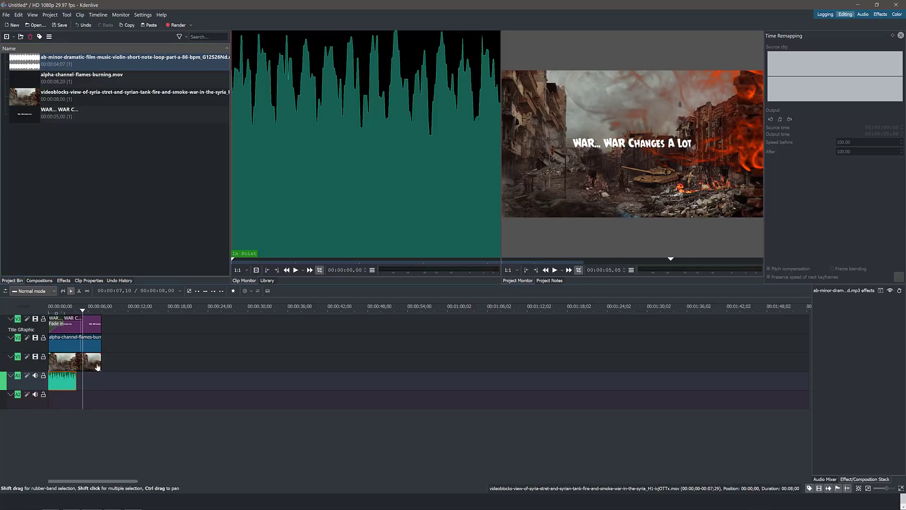
{"action": "key", "text": "ctrl+v"}
{"action": "left_click_drag", "start_coordinate": [114, 400], "coordinate": [101, 384]}
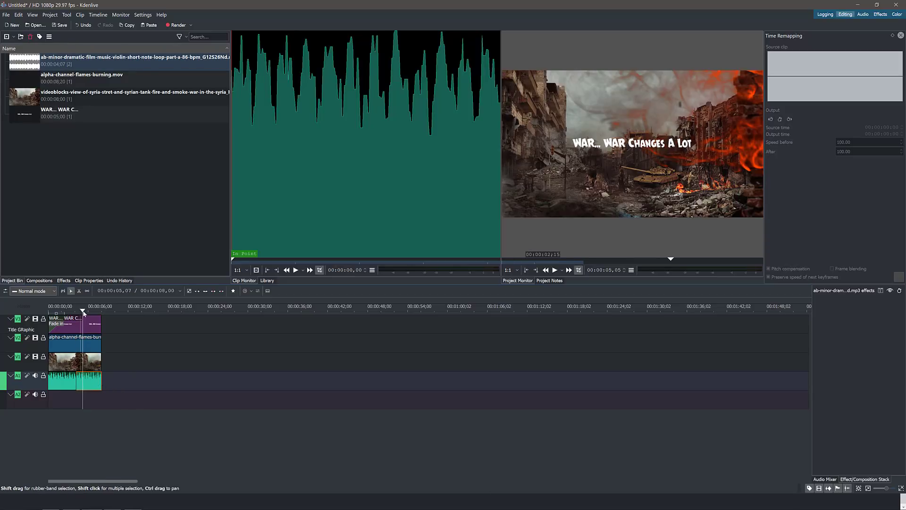
{"action": "mouse_move", "coordinate": [84, 313]}
{"action": "left_mouse_down"}
{"action": "mouse_move", "coordinate": [47, 317]}
{"action": "mouse_move", "coordinate": [118, 314]}
{"action": "mouse_move", "coordinate": [60, 321]}
{"action": "mouse_move", "coordinate": [83, 322]}
{"action": "left_mouse_up"}
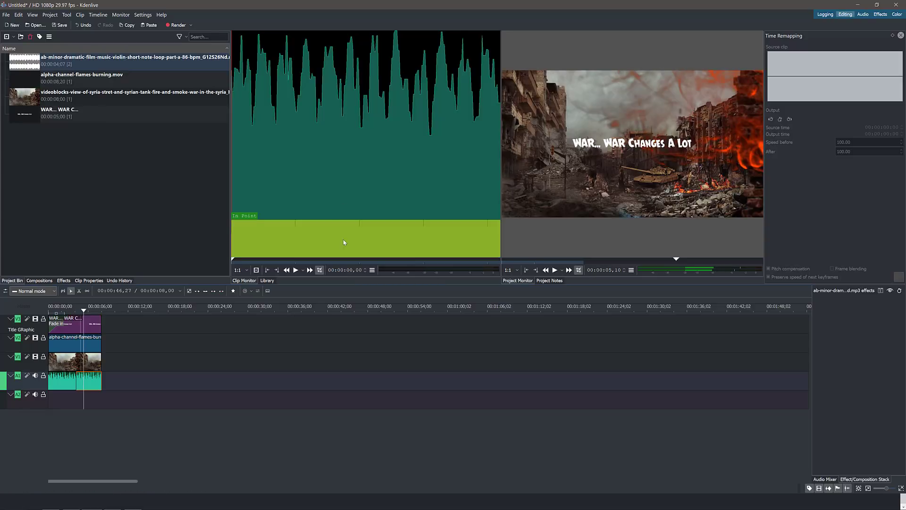
- Apply the Stylize > Oldfilm effect to the war footage clip on V1
{"action": "left_click", "coordinate": [64, 281]}
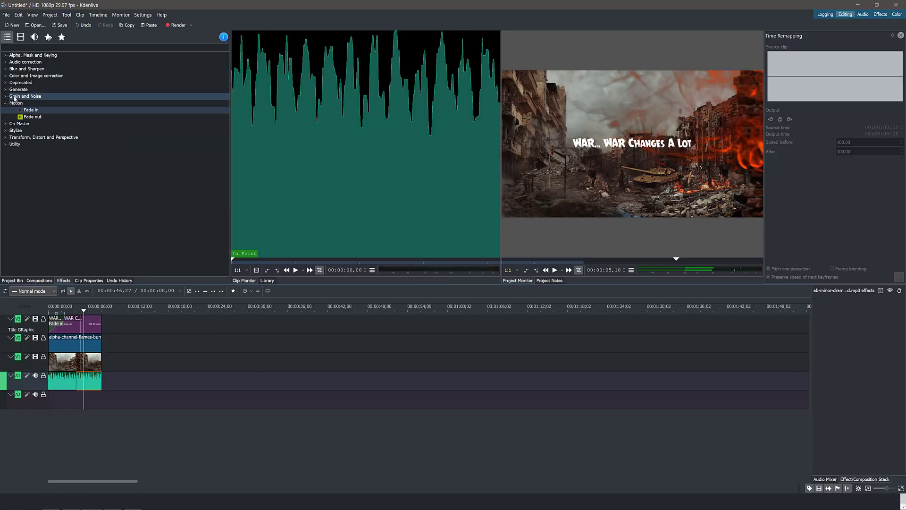
{"action": "left_click", "coordinate": [16, 130]}
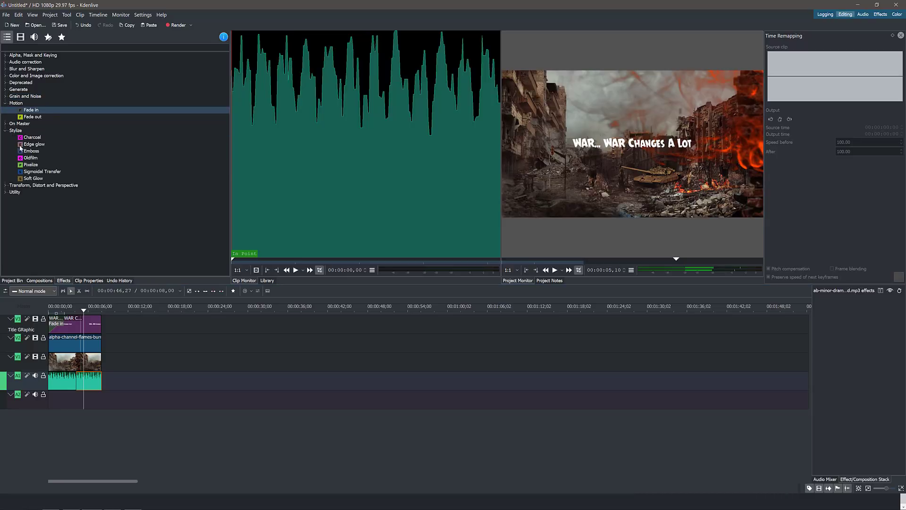
{"action": "left_click_drag", "start_coordinate": [29, 160], "coordinate": [73, 362]}
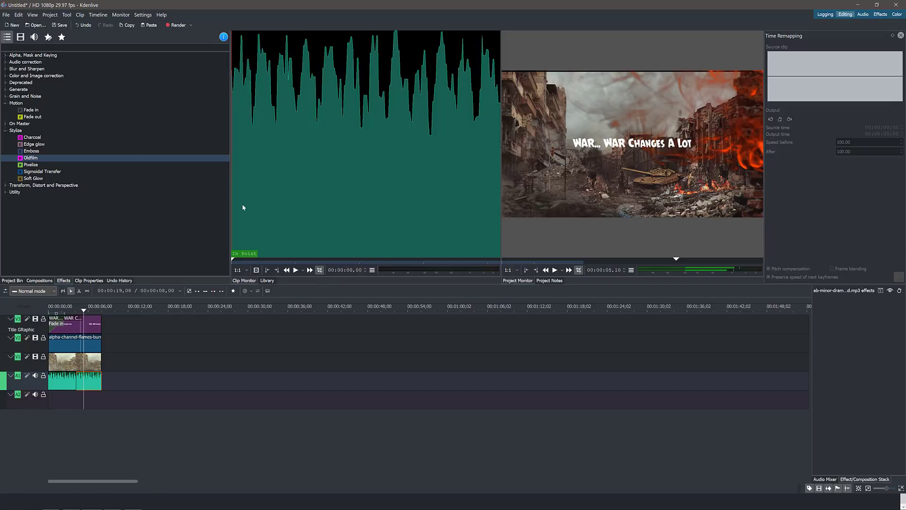
{"action": "left_click", "coordinate": [39, 281]}
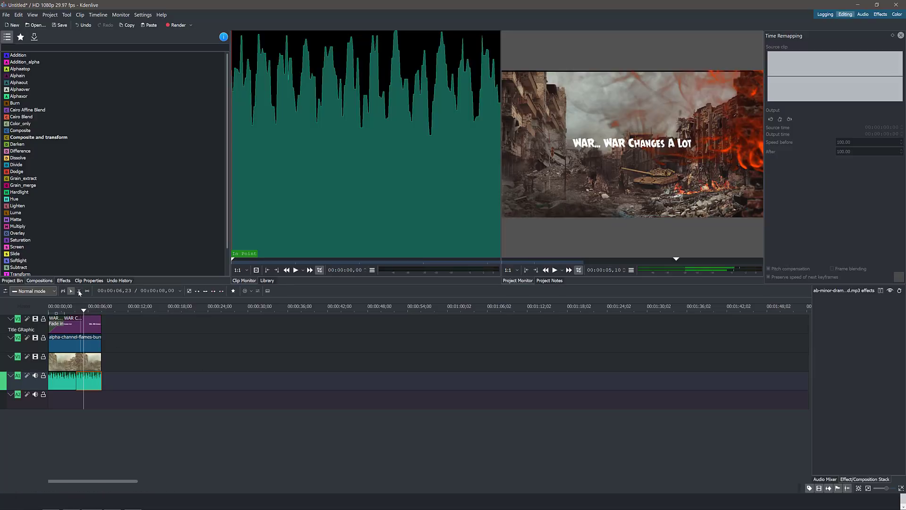
- Cut the V1 war footage clip in two with the Razor tool
{"action": "left_click", "coordinate": [80, 361]}
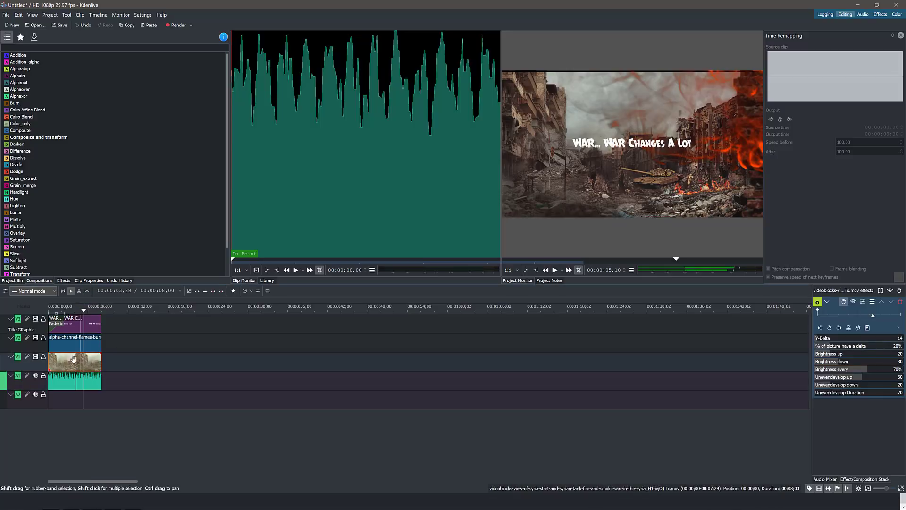
{"action": "left_click", "coordinate": [79, 291]}
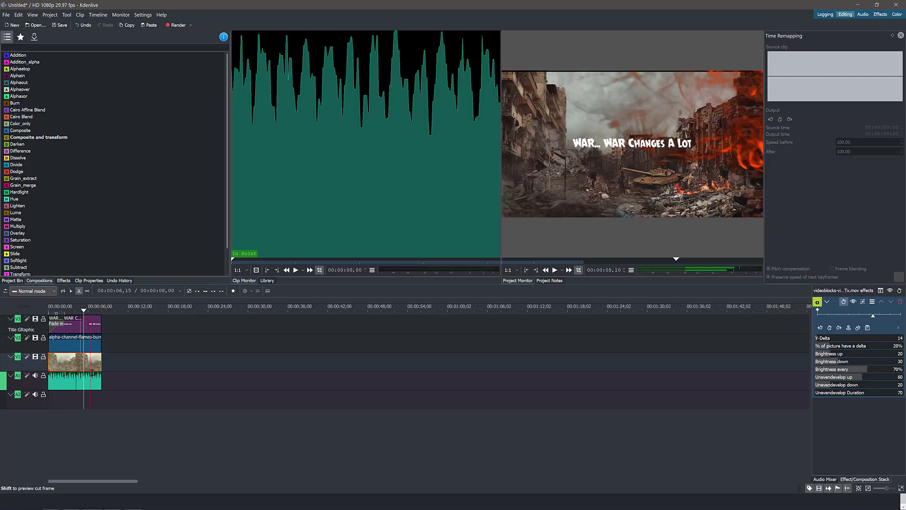
{"action": "left_click", "coordinate": [73, 361]}
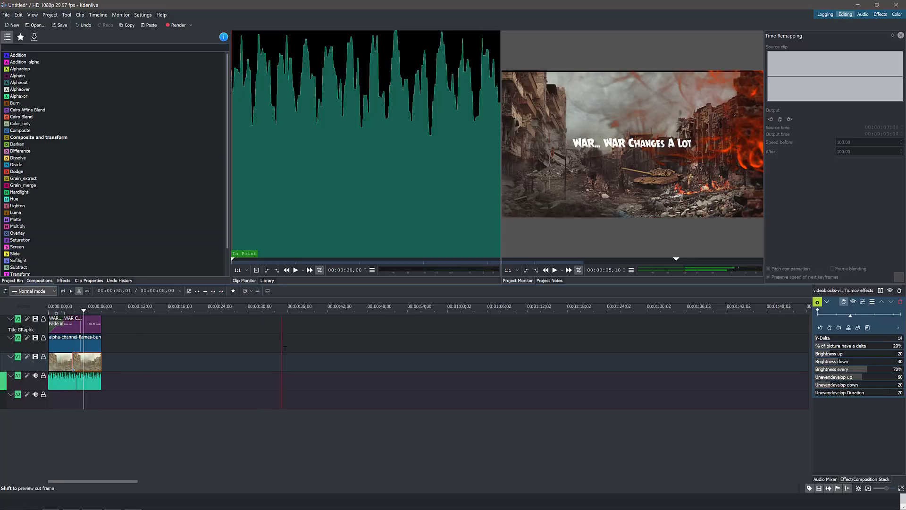
- Undo the razor cut, move the playhead to about 00:00:07,24, and show the Audio Mixer
{"action": "key", "text": "ctrl+z"}
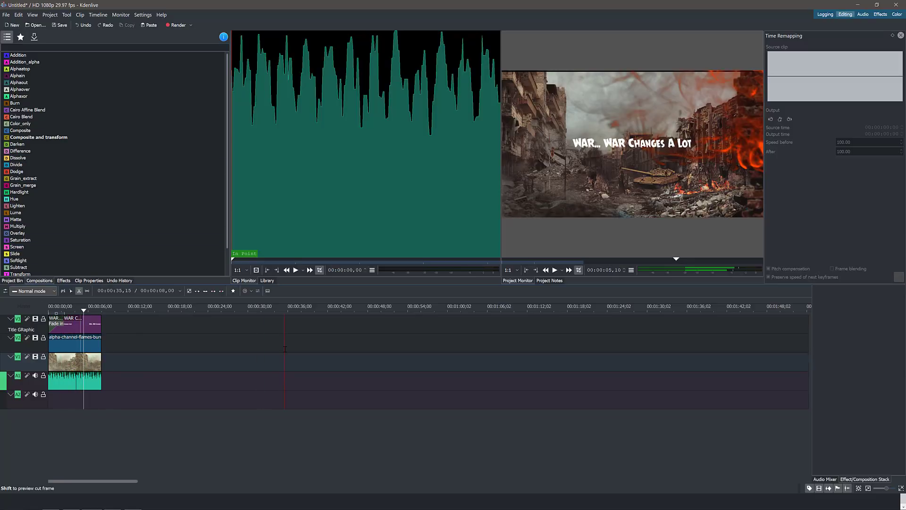
{"action": "left_click", "coordinate": [100, 310]}
{"action": "mouse_move", "coordinate": [95, 310]}
{"action": "left_mouse_down"}
{"action": "mouse_move", "coordinate": [85, 310]}
{"action": "mouse_move", "coordinate": [100, 312]}
{"action": "left_mouse_up"}
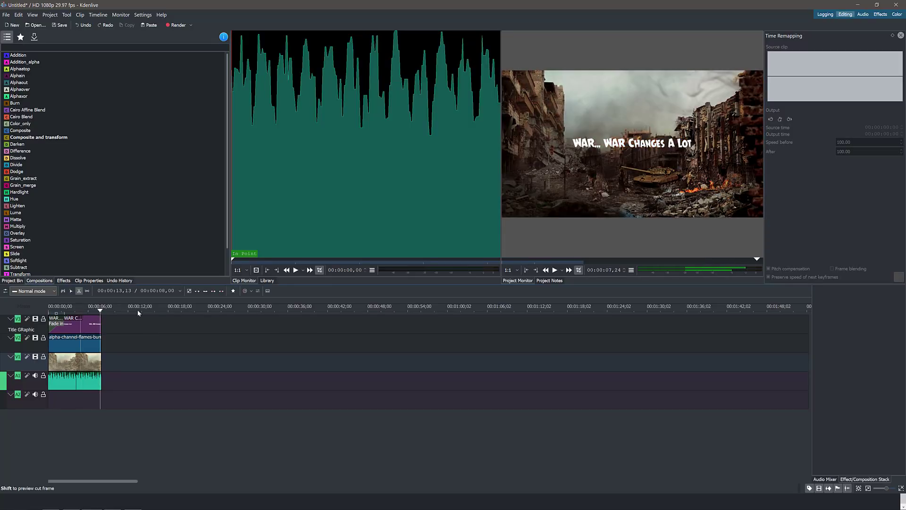
{"action": "left_click", "coordinate": [832, 480]}
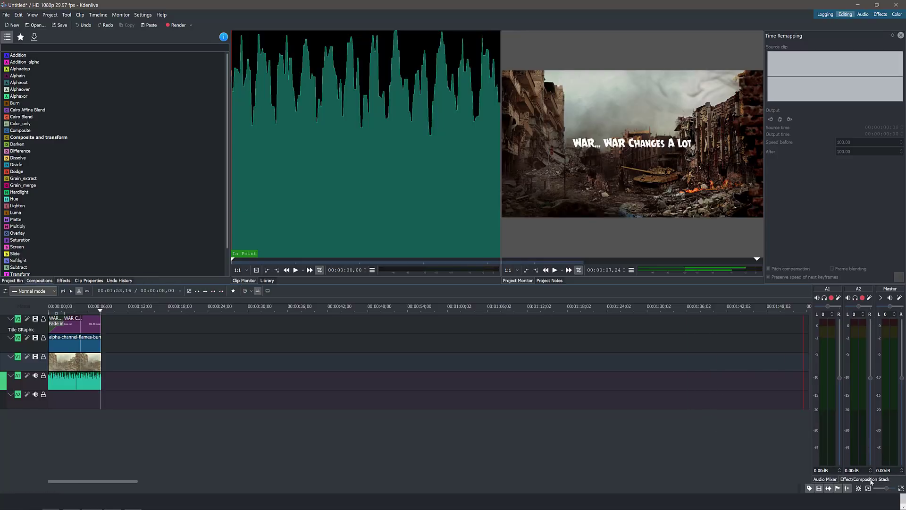
- Toggle the Audio Mixer off and on, then browse the project, settings and theme menus
{"action": "left_click", "coordinate": [816, 479]}
{"action": "left_click", "coordinate": [816, 479]}
{"action": "left_click", "coordinate": [9, 15]}
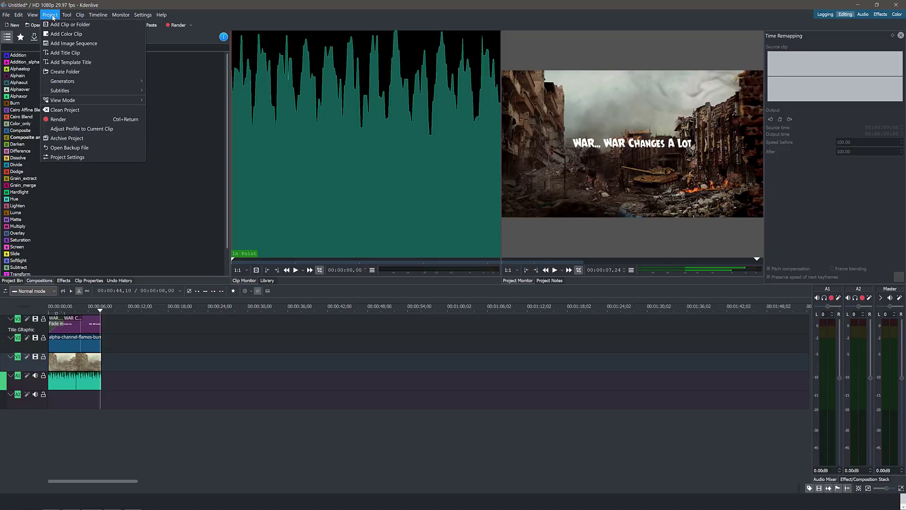
{"action": "mouse_move", "coordinate": [133, 18]}
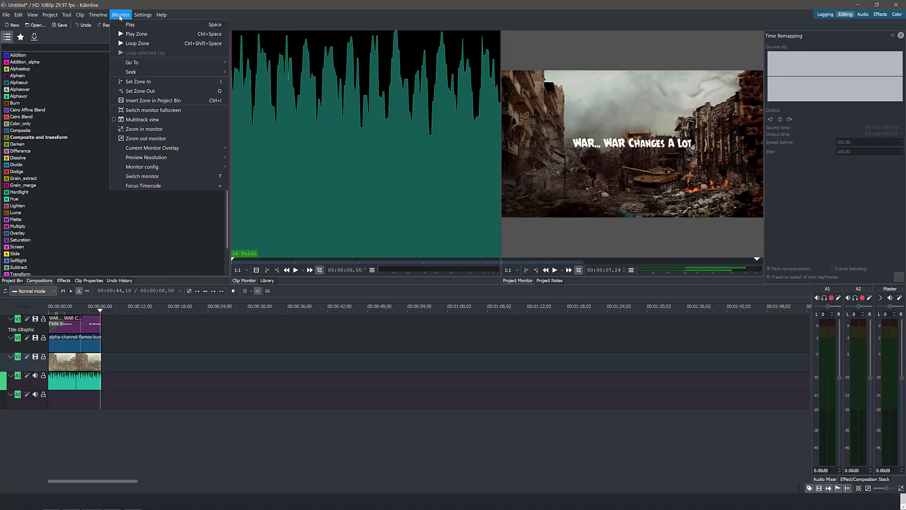
{"action": "mouse_move", "coordinate": [80, 16]}
{"action": "left_click", "coordinate": [120, 14]}
{"action": "left_click", "coordinate": [143, 15]}
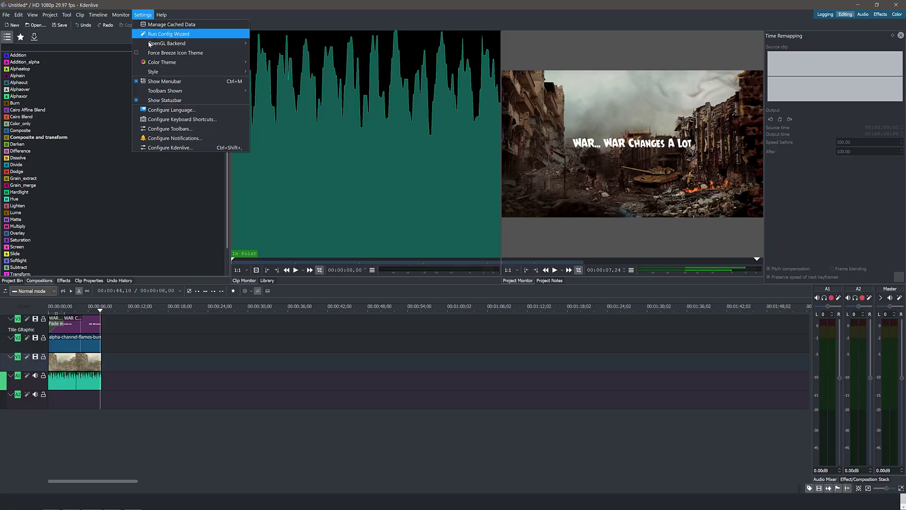
{"action": "mouse_move", "coordinate": [153, 63]}
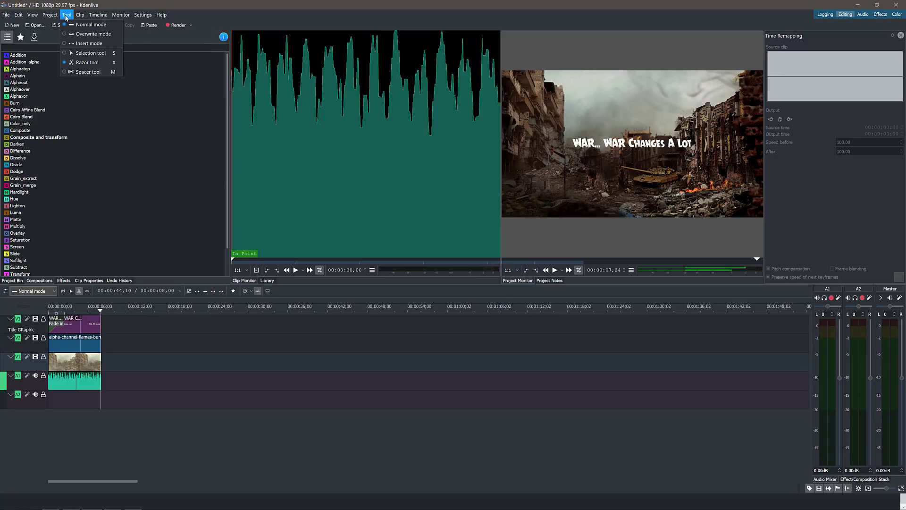
{"action": "mouse_move", "coordinate": [59, 16]}
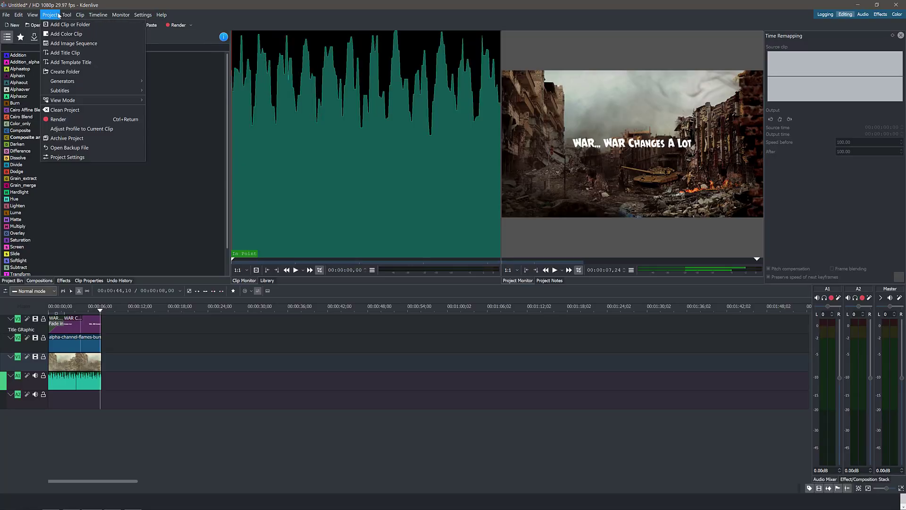
- Open Project > Render and pick WebM-VP8/Vorbis (libre) from the Generic formats
{"action": "left_click", "coordinate": [62, 119]}
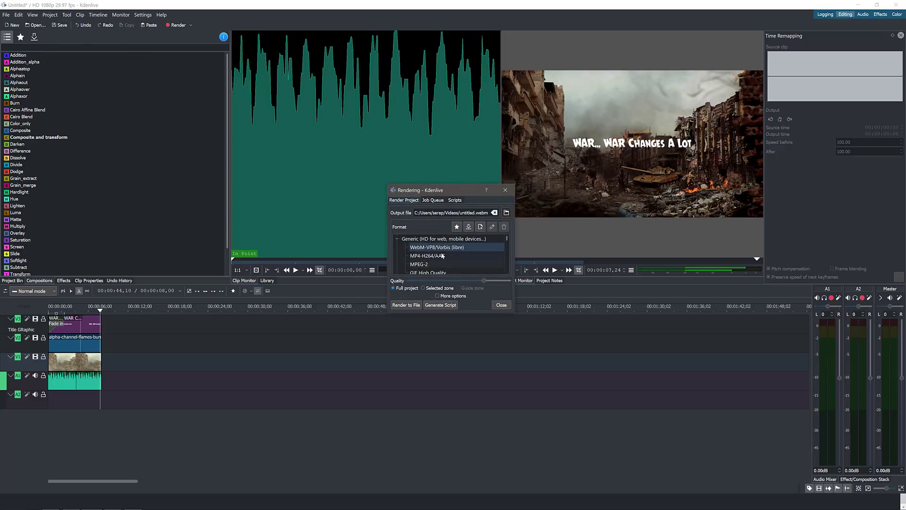
{"action": "scroll", "coordinate": [443, 255], "scroll_direction": "down", "scroll_amount": 2}
{"action": "scroll", "coordinate": [442, 255], "scroll_direction": "up", "scroll_amount": 1}
{"action": "scroll", "coordinate": [428, 258], "scroll_direction": "down", "scroll_amount": 2}
{"action": "scroll", "coordinate": [438, 266], "scroll_direction": "up", "scroll_amount": 2}
{"action": "scroll", "coordinate": [432, 255], "scroll_direction": "down", "scroll_amount": 1}
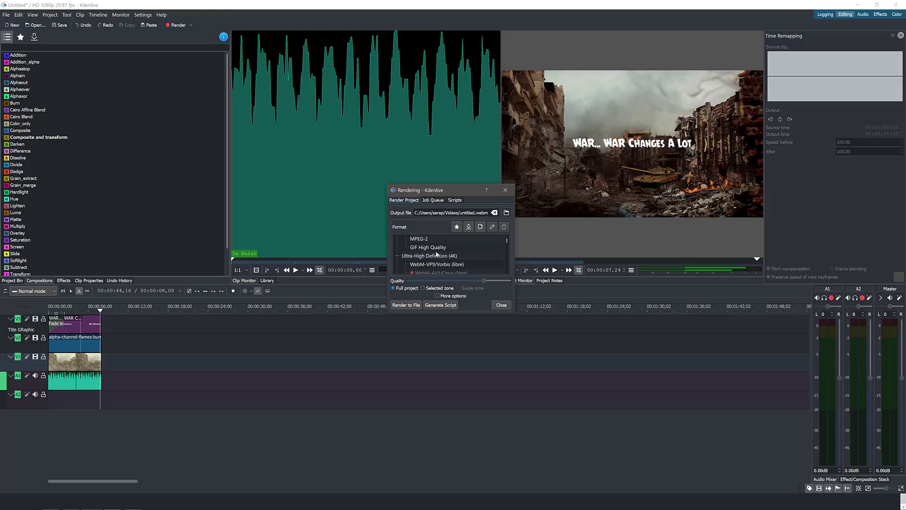
{"action": "scroll", "coordinate": [452, 259], "scroll_direction": "down", "scroll_amount": 3}
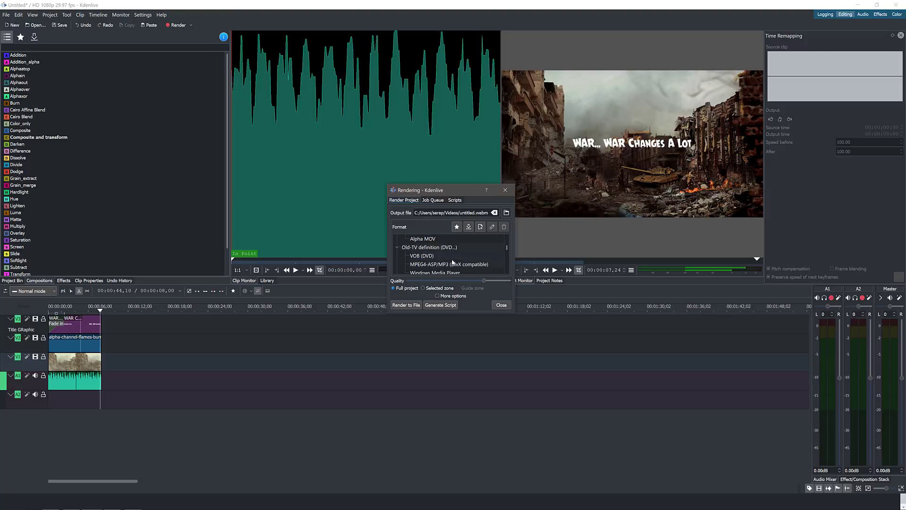
{"action": "scroll", "coordinate": [452, 259], "scroll_direction": "down", "scroll_amount": 10}
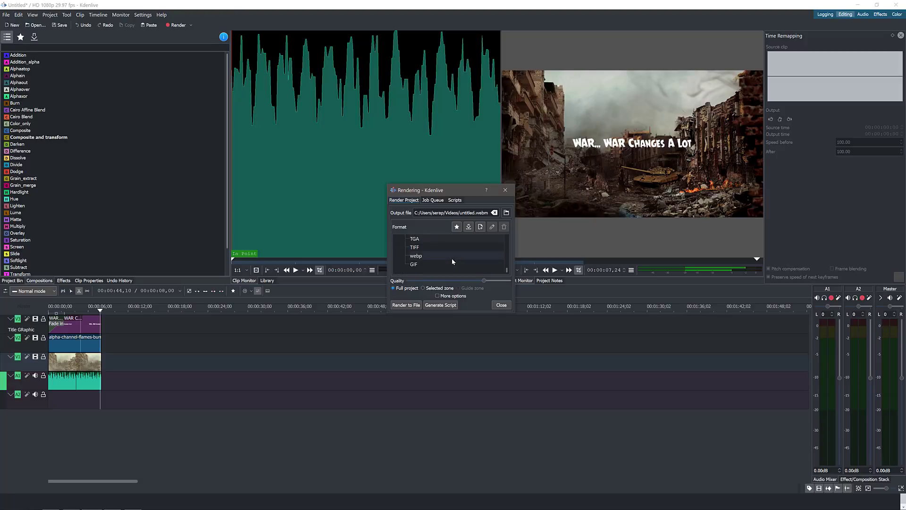
{"action": "scroll", "coordinate": [452, 256], "scroll_direction": "up", "scroll_amount": 15}
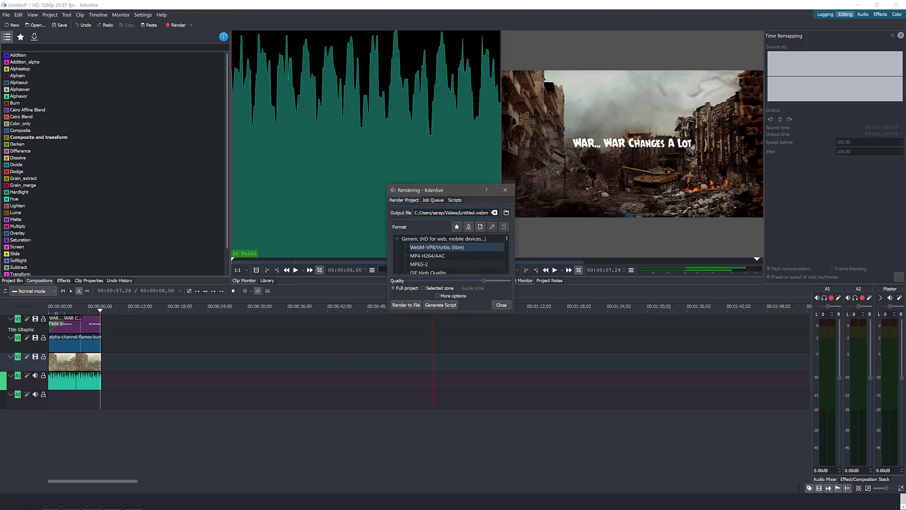
- Set the render output to MyAwesomeVideoAboutTanks.webm in the Desktop folder
{"action": "left_click", "coordinate": [506, 212]}
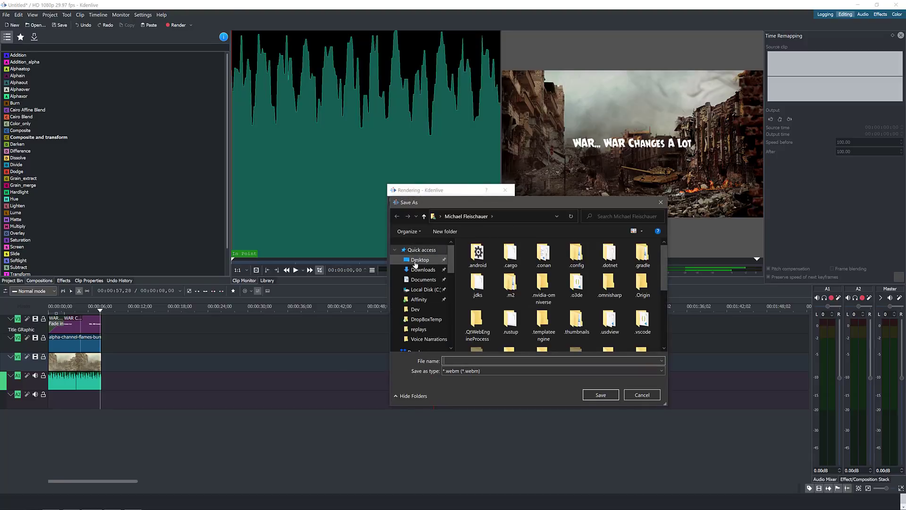
{"action": "left_click", "coordinate": [415, 260]}
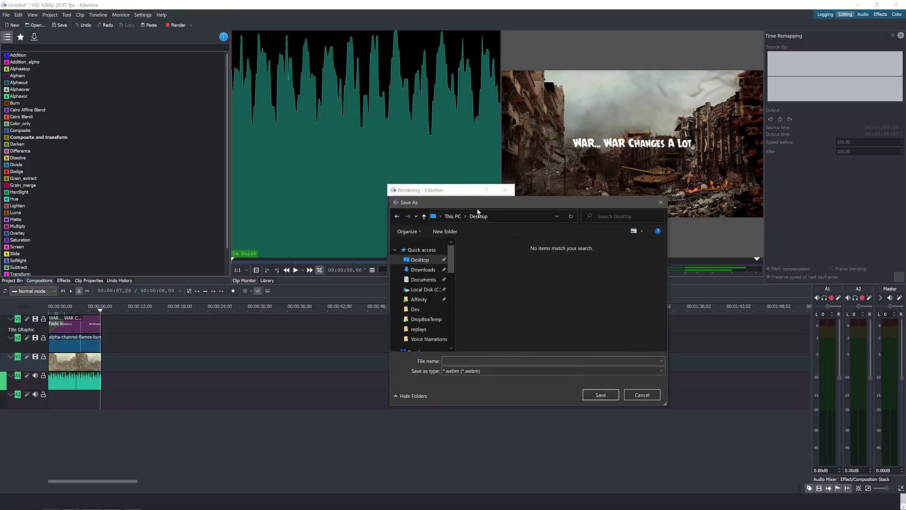
{"action": "left_click", "coordinate": [489, 361]}
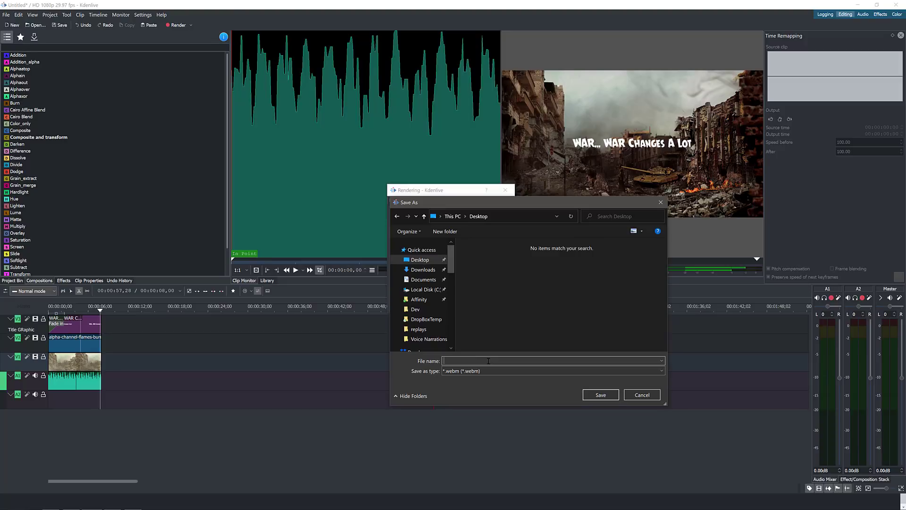
{"action": "type", "text": "MyAew"}
{"action": "type", "text": "someVideoAboutTanks"}
{"action": "left_click", "coordinate": [602, 396]}
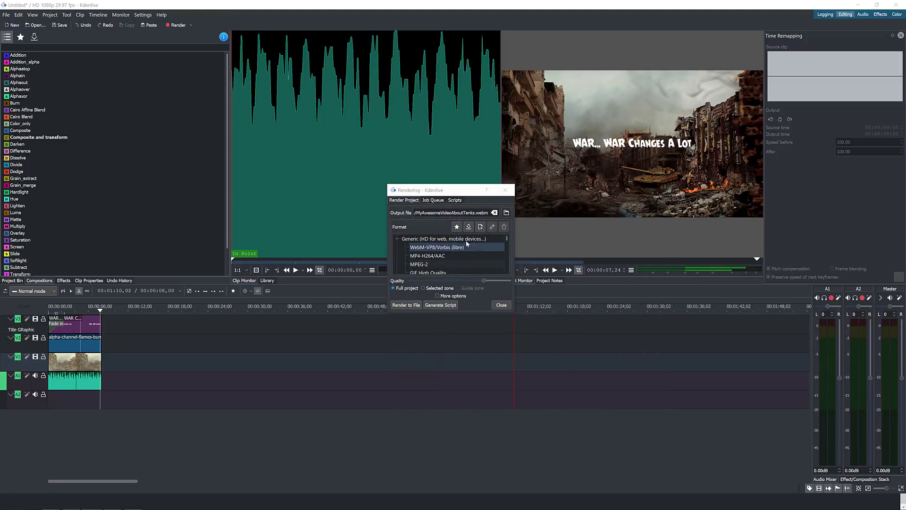
- Render the project to MyAwesomeVideoAboutTanks.webm, letting the 00:00:17 job finish
{"action": "left_click", "coordinate": [406, 305]}
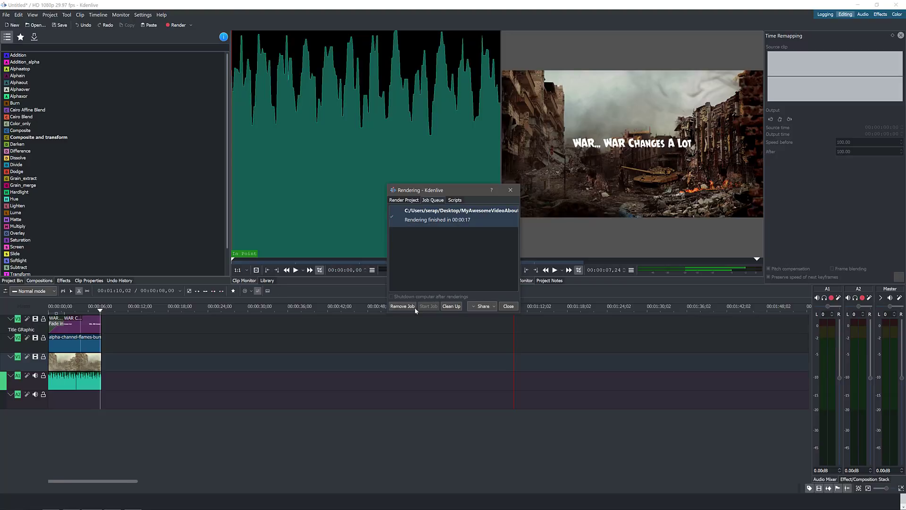
- Play the finished render in Movies & TV, then close the player and Rendering dialog
{"action": "double_click", "coordinate": [443, 216]}
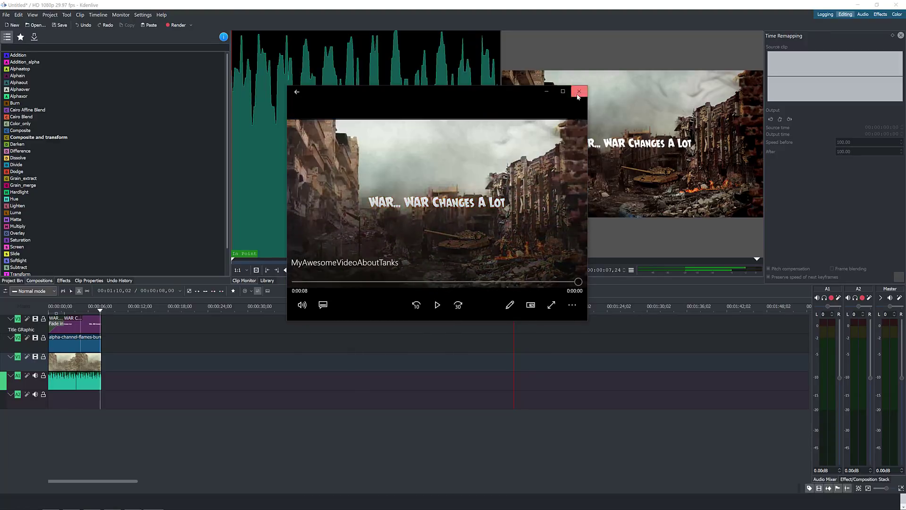
{"action": "left_click", "coordinate": [579, 91]}
{"action": "left_click", "coordinate": [509, 307]}
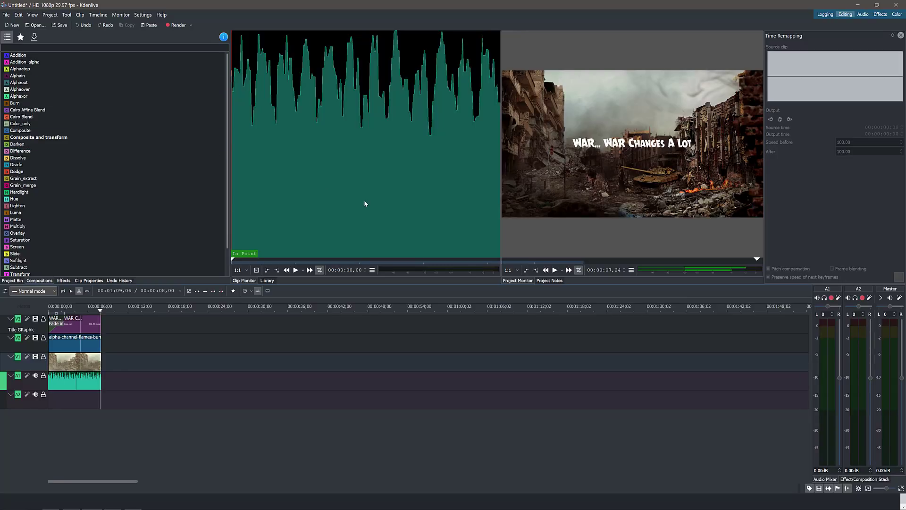
- Switch to Opera, leave full-screen, and bring up the KDE/kdenlive GitHub tab
{"action": "key", "text": "alt+Tab"}
{"action": "key", "text": "alt+Tab"}
{"action": "key", "text": "alt+Tab"}
{"action": "scroll", "coordinate": [296, 3], "scroll_direction": "up", "scroll_amount": 15}
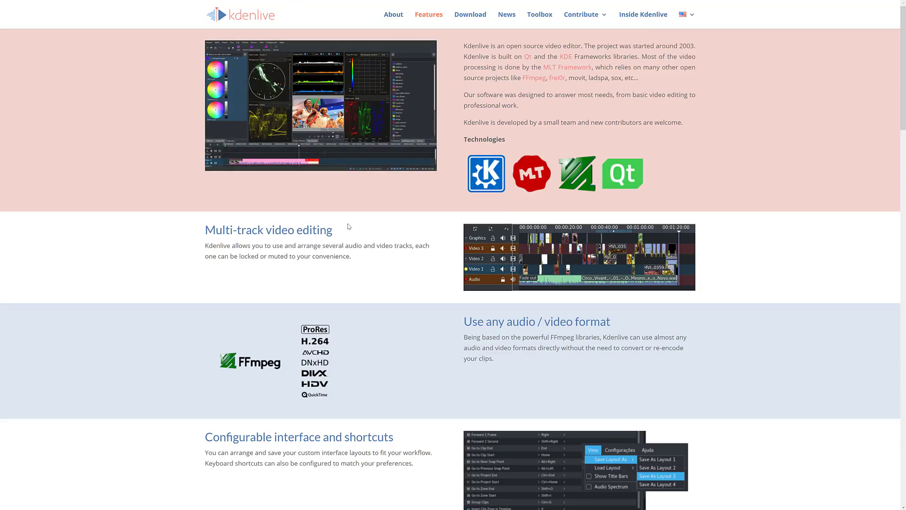
{"action": "key", "text": "F11"}
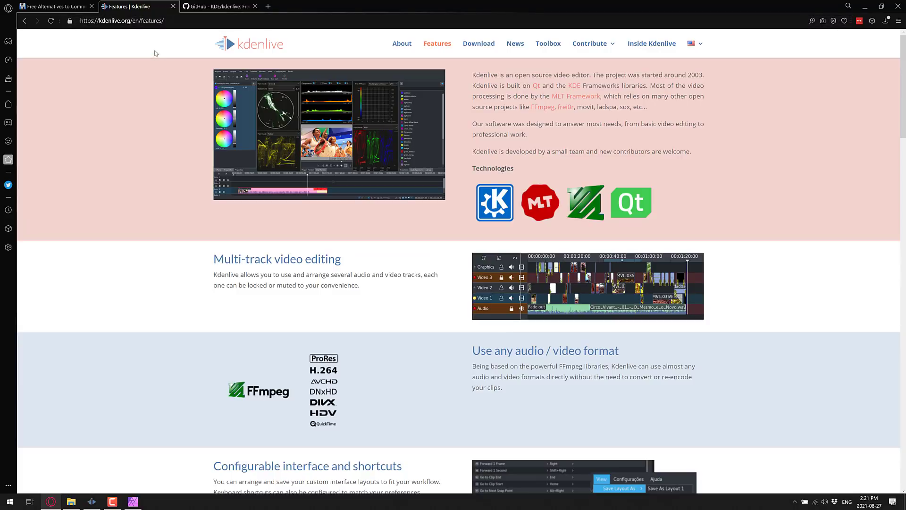
{"action": "left_click", "coordinate": [217, 6]}
- Browse the KDE/kdenlive repository files and README full-screen, then return to Kdenlive
{"action": "key", "text": "F11"}
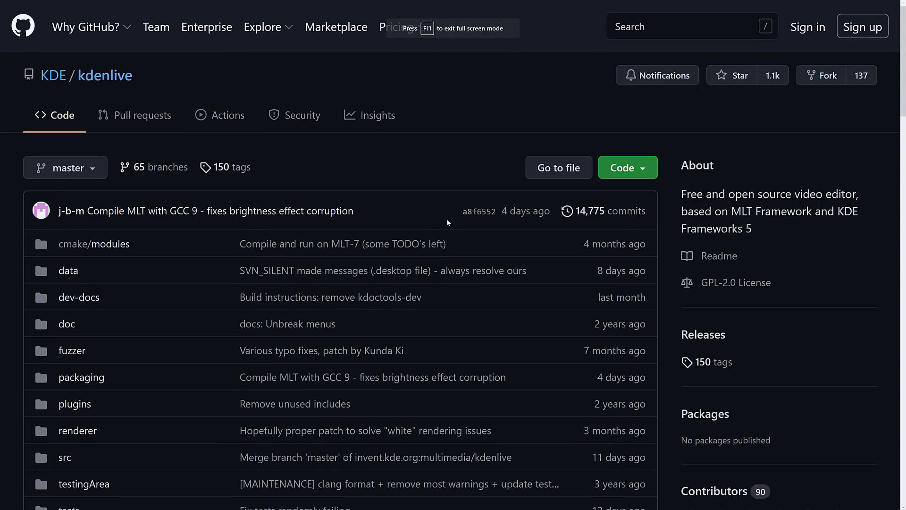
{"action": "scroll", "coordinate": [729, 245], "scroll_direction": "down", "scroll_amount": 1}
{"action": "scroll", "coordinate": [730, 246], "scroll_direction": "down", "scroll_amount": 1}
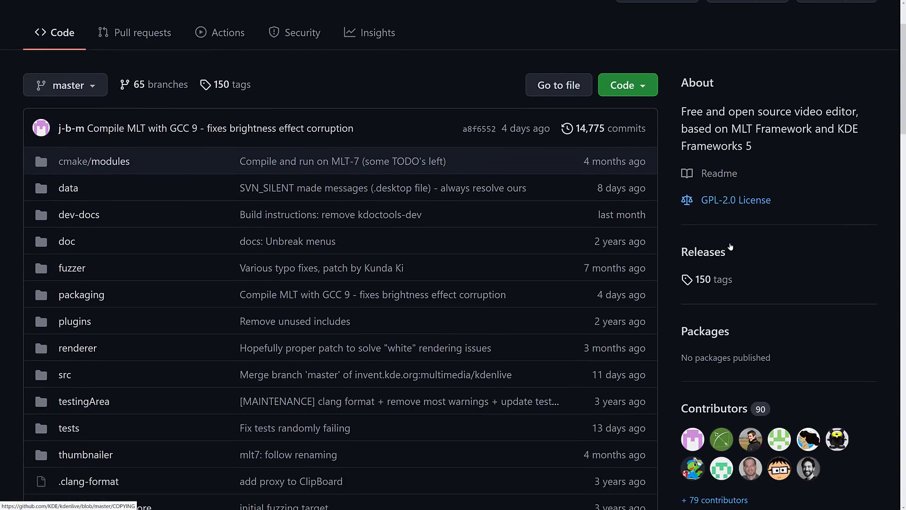
{"action": "scroll", "coordinate": [588, 182], "scroll_direction": "down", "scroll_amount": 2}
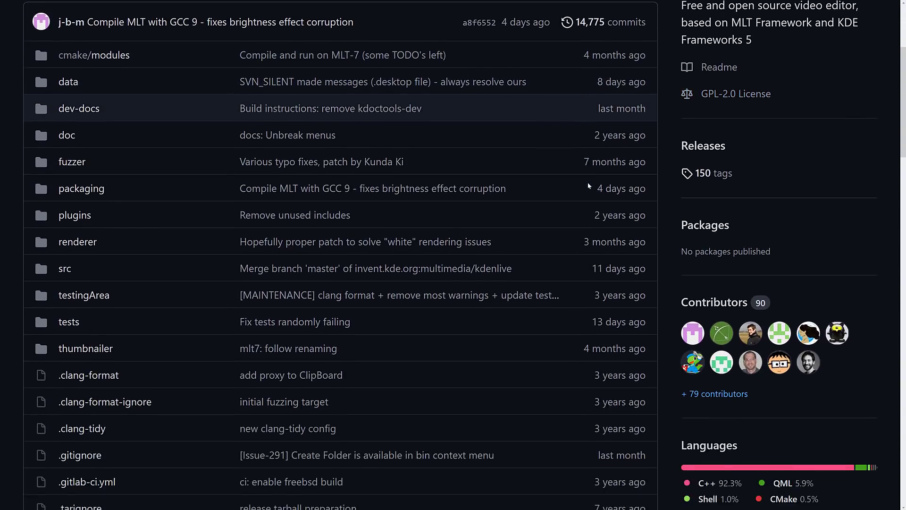
{"action": "scroll", "coordinate": [587, 182], "scroll_direction": "down", "scroll_amount": 4}
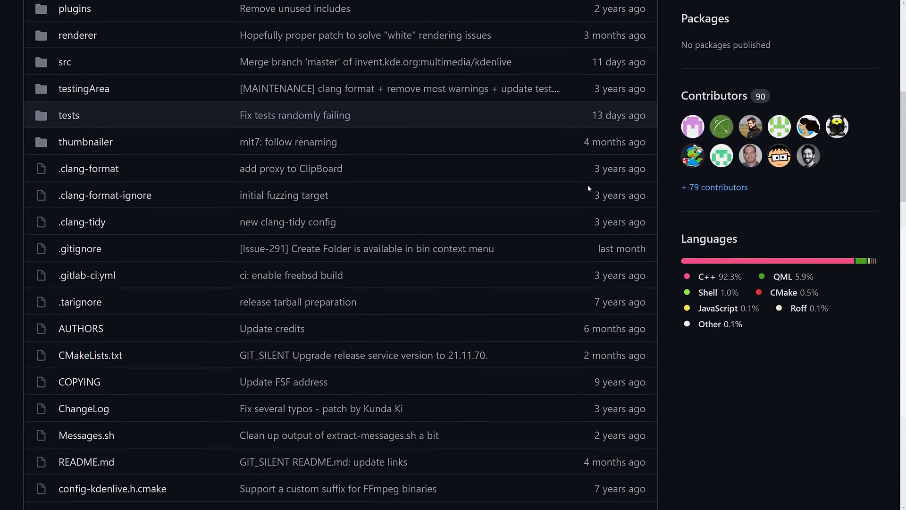
{"action": "scroll", "coordinate": [588, 188], "scroll_direction": "down", "scroll_amount": 9}
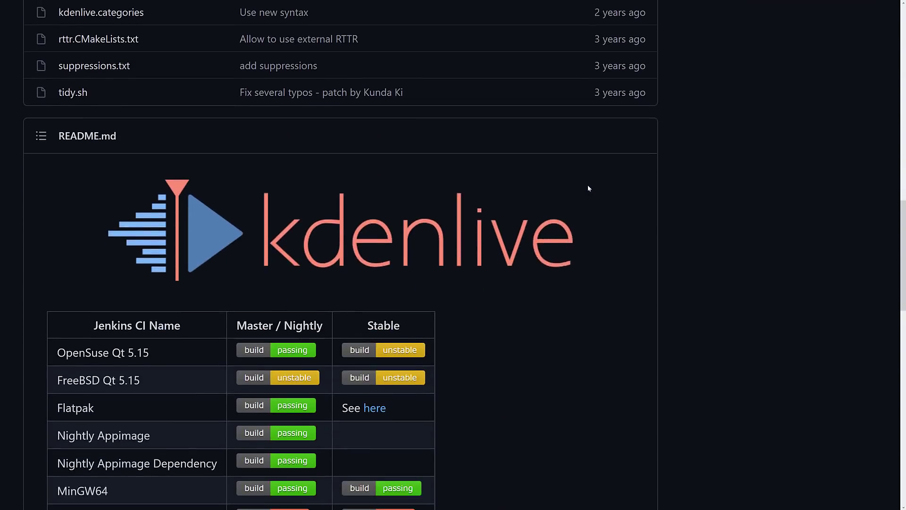
{"action": "scroll", "coordinate": [588, 188], "scroll_direction": "down", "scroll_amount": 6}
{"action": "scroll", "coordinate": [588, 188], "scroll_direction": "up", "scroll_amount": 3}
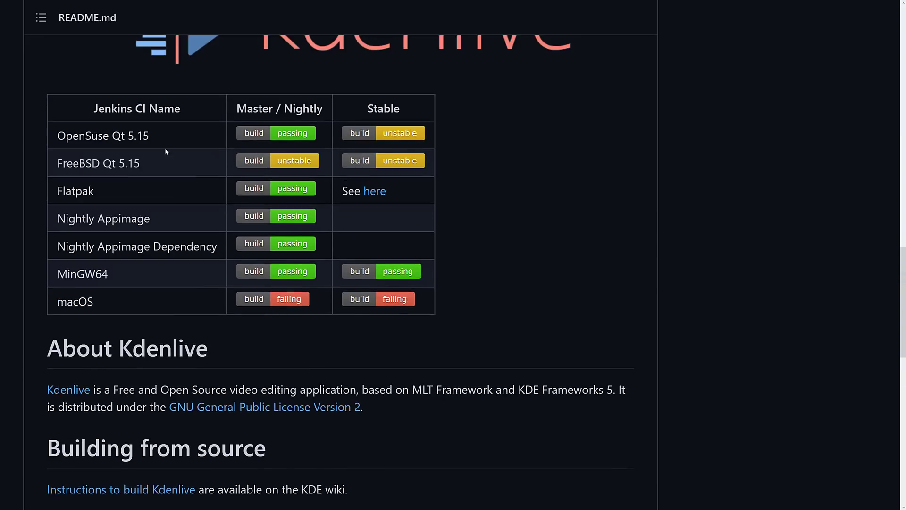
{"action": "scroll", "coordinate": [366, 429], "scroll_direction": "down", "scroll_amount": 5}
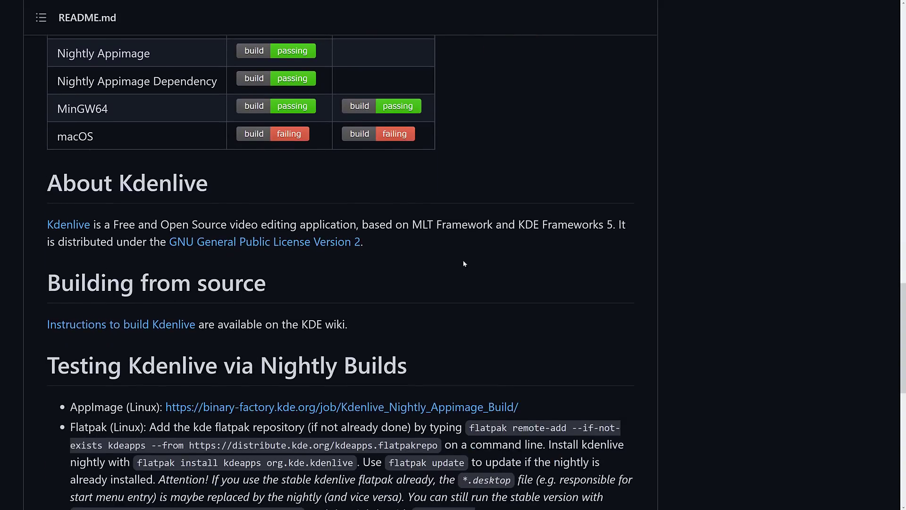
{"action": "scroll", "coordinate": [458, 220], "scroll_direction": "down", "scroll_amount": 6}
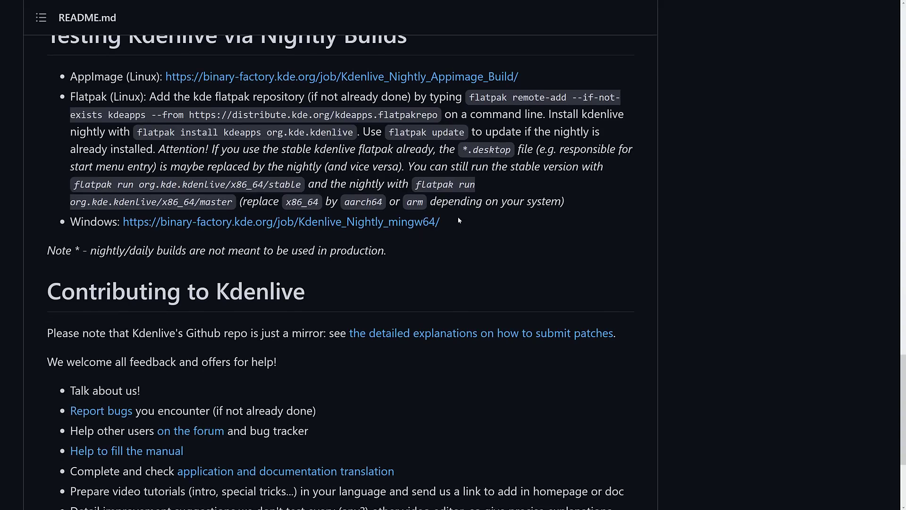
{"action": "scroll", "coordinate": [491, 241], "scroll_direction": "down", "scroll_amount": 4}
{"action": "scroll", "coordinate": [486, 232], "scroll_direction": "up", "scroll_amount": 20}
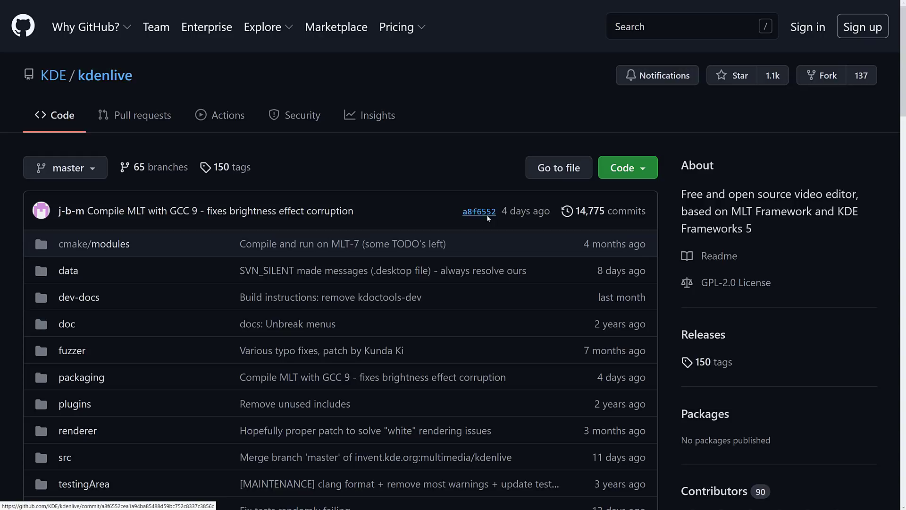
{"action": "key", "text": "alt+Tab"}
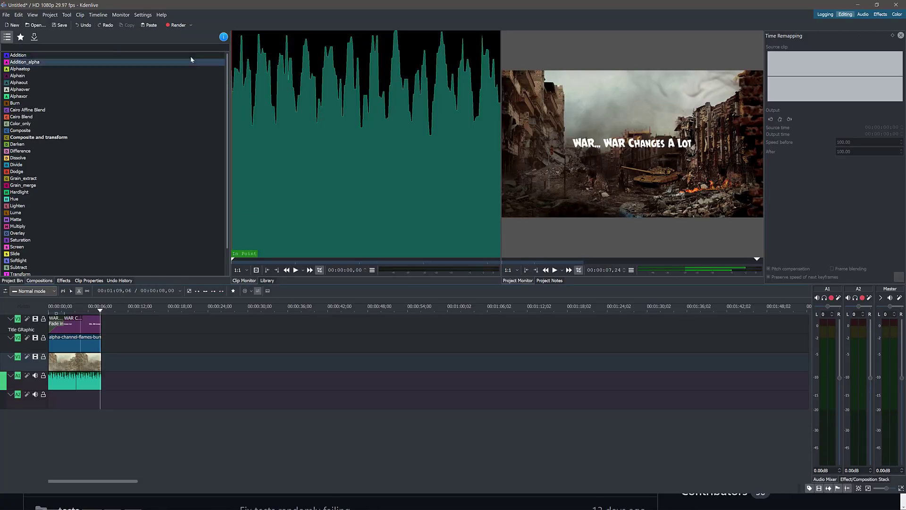
{"action": "left_click", "coordinate": [59, 17]}
{"action": "mouse_move", "coordinate": [68, 19]}
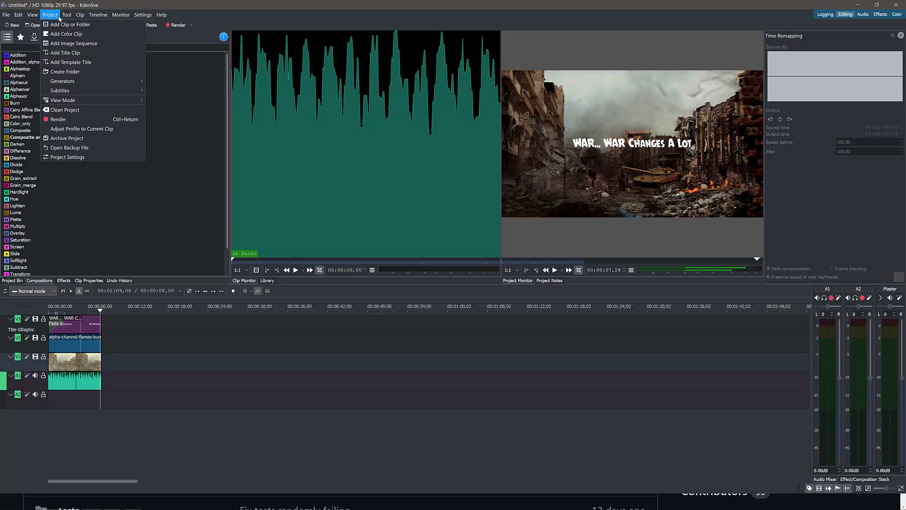
{"action": "left_click", "coordinate": [486, 5]}
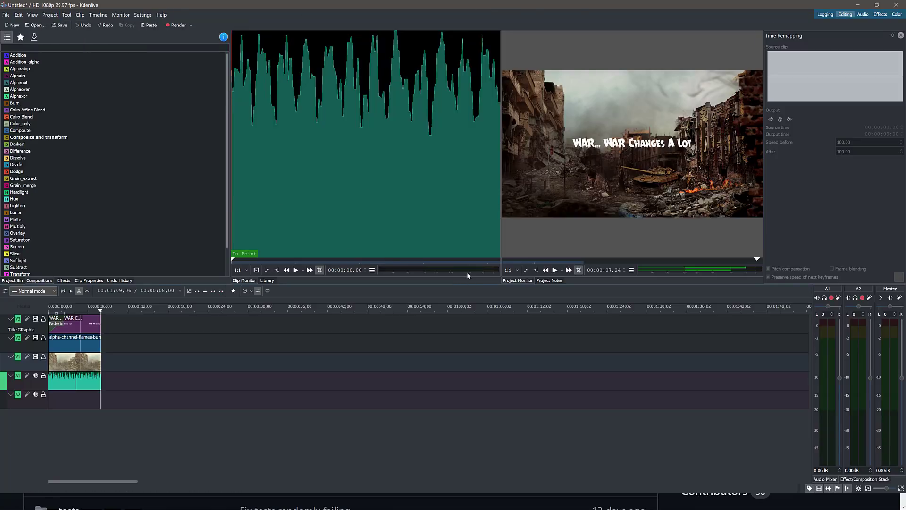
{"action": "left_click", "coordinate": [550, 280]}
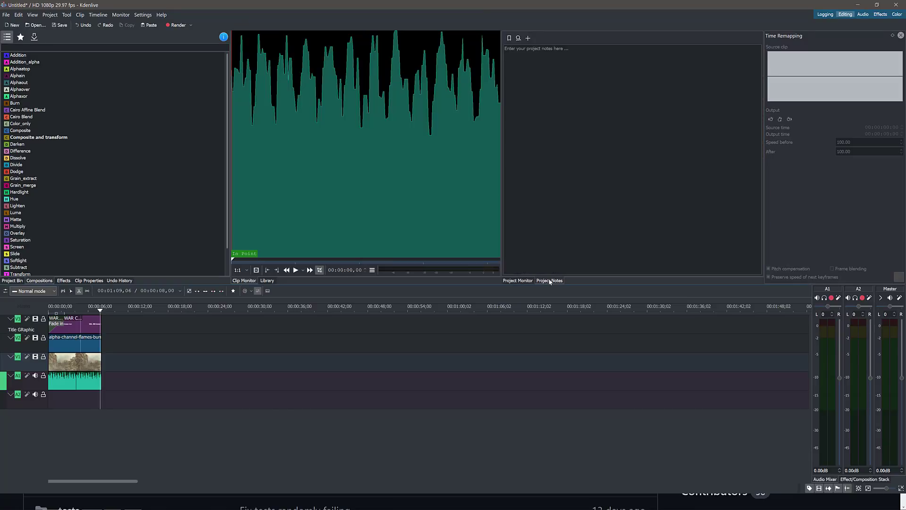
{"action": "left_click", "coordinate": [517, 281]}
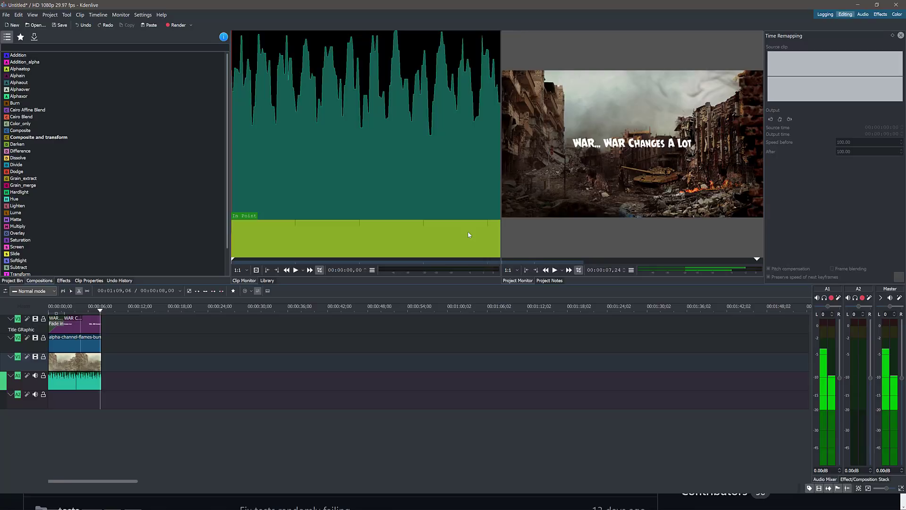
- Switch to the browser's GameFromScratch 'Free Alternatives to Commercial Graphics Applications' article, scrolled to its top
{"action": "key", "text": "alt+Tab"}
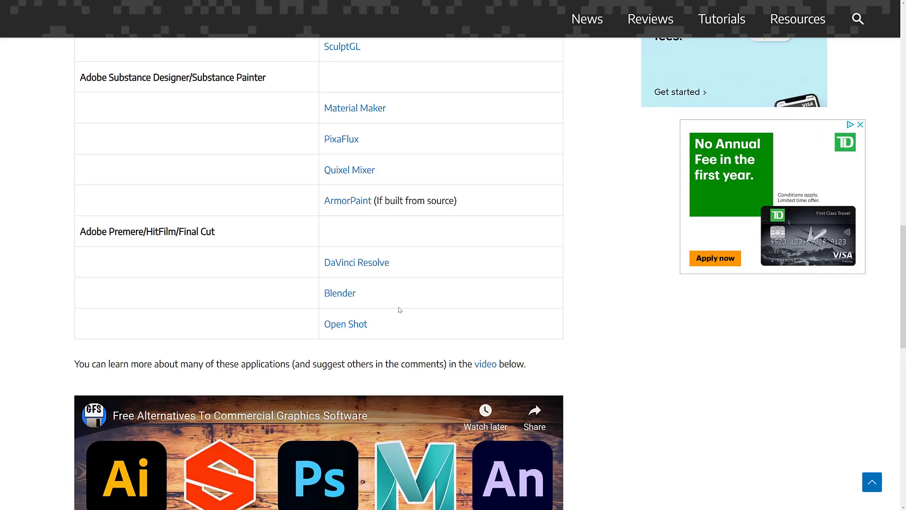
{"action": "scroll", "coordinate": [401, 308], "scroll_direction": "up", "scroll_amount": 15}
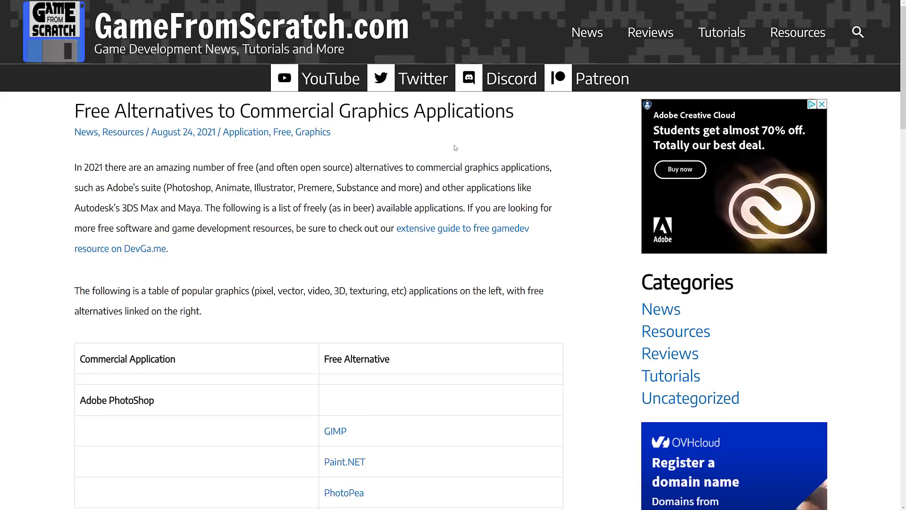